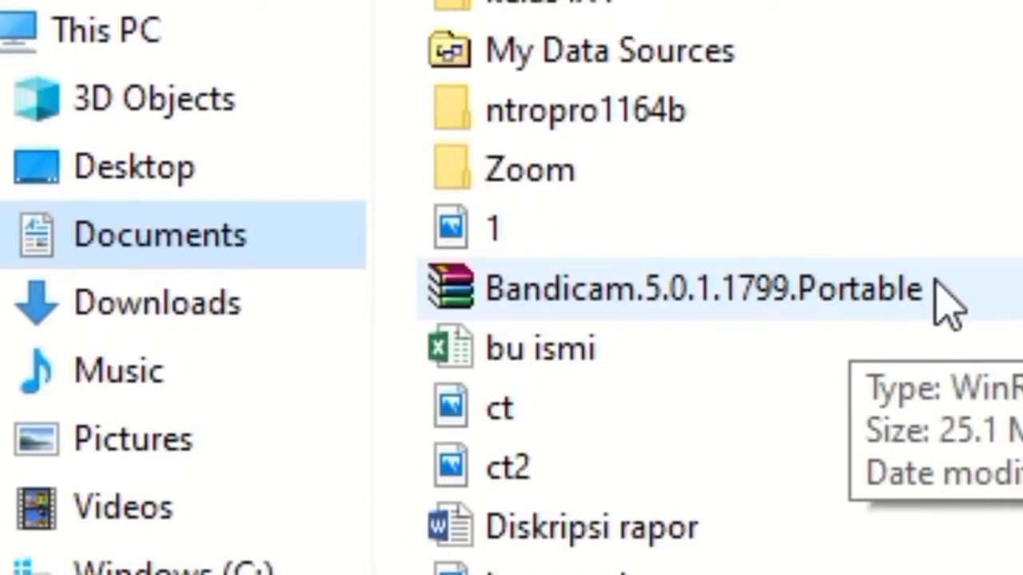
Extract the Bandicam.5.0.1.1799.Portable archive into the current Documents folder
{"action": "scroll", "coordinate": [913, 319], "scroll_direction": "down", "scroll_amount": 1}
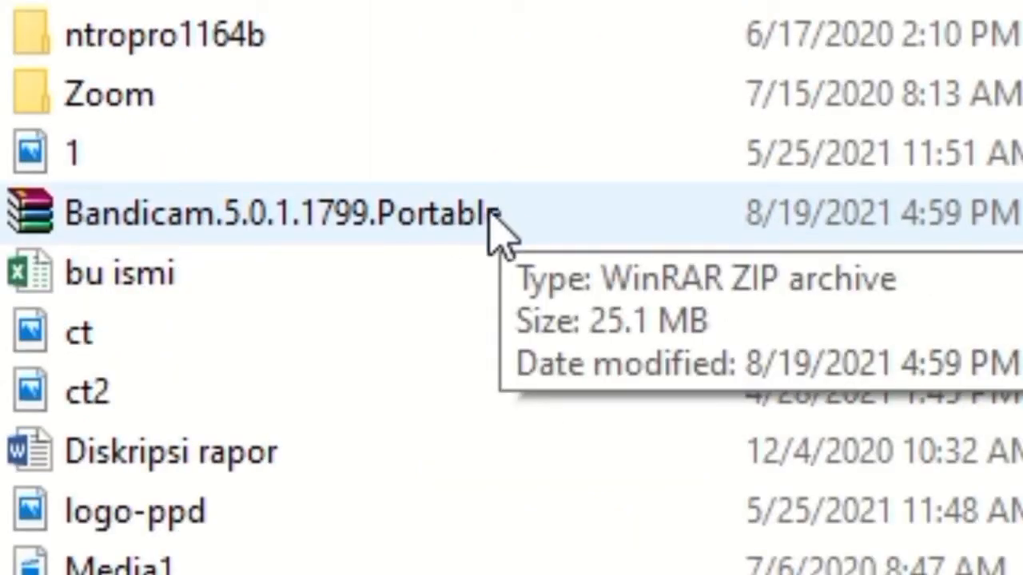
{"action": "right_click", "coordinate": [447, 225]}
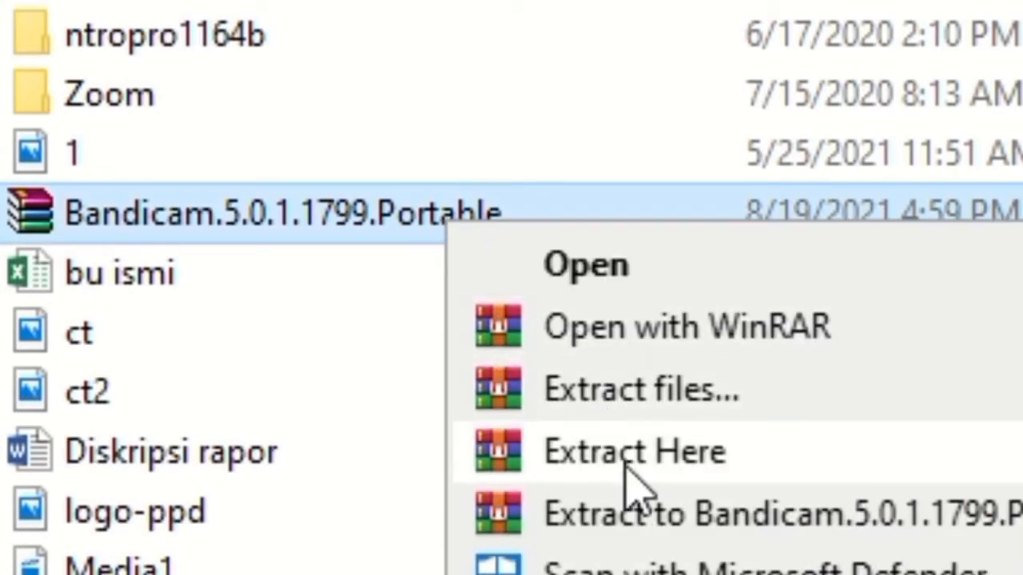
{"action": "left_click", "coordinate": [628, 468]}
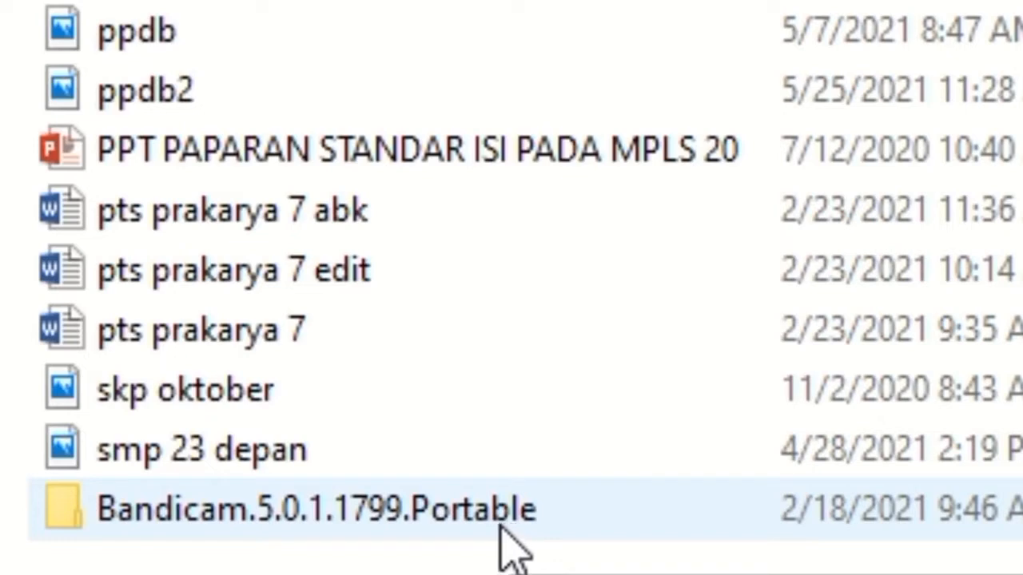
Launch BandicamPortable from the extracted folder and close the Intel Quick Sync Video prompt
{"action": "double_click", "coordinate": [449, 518]}
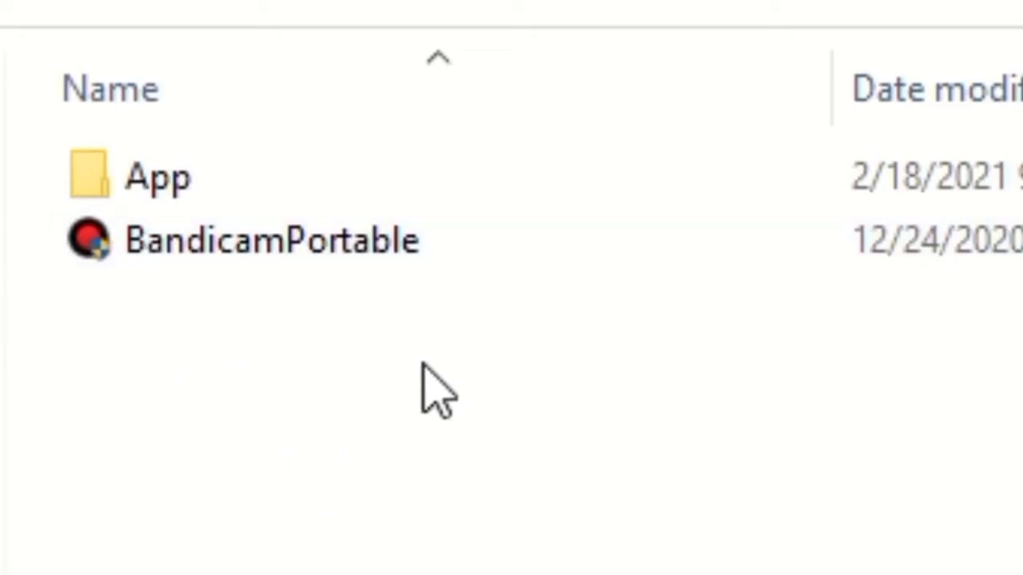
{"action": "double_click", "coordinate": [408, 242]}
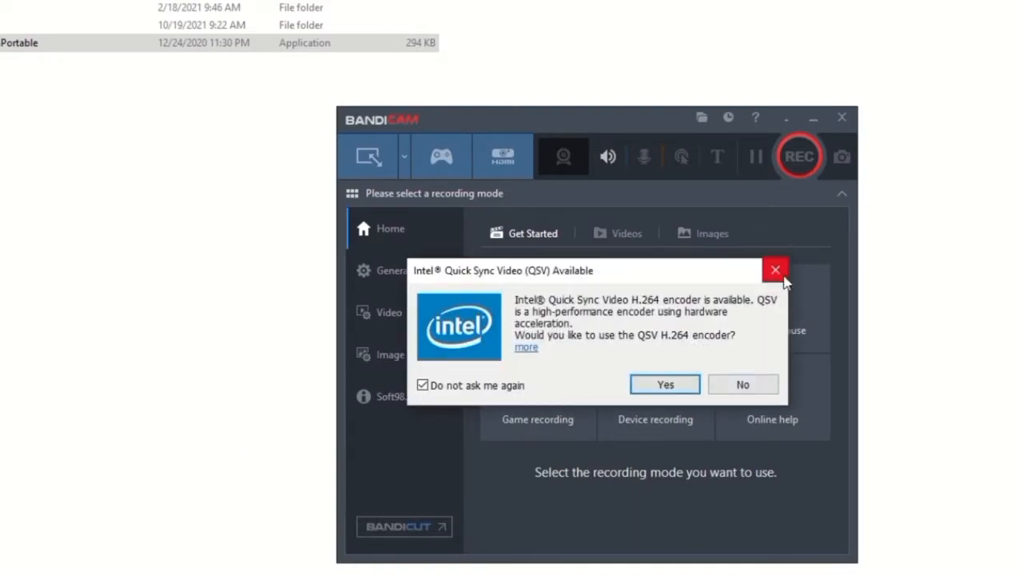
{"action": "left_click", "coordinate": [775, 271]}
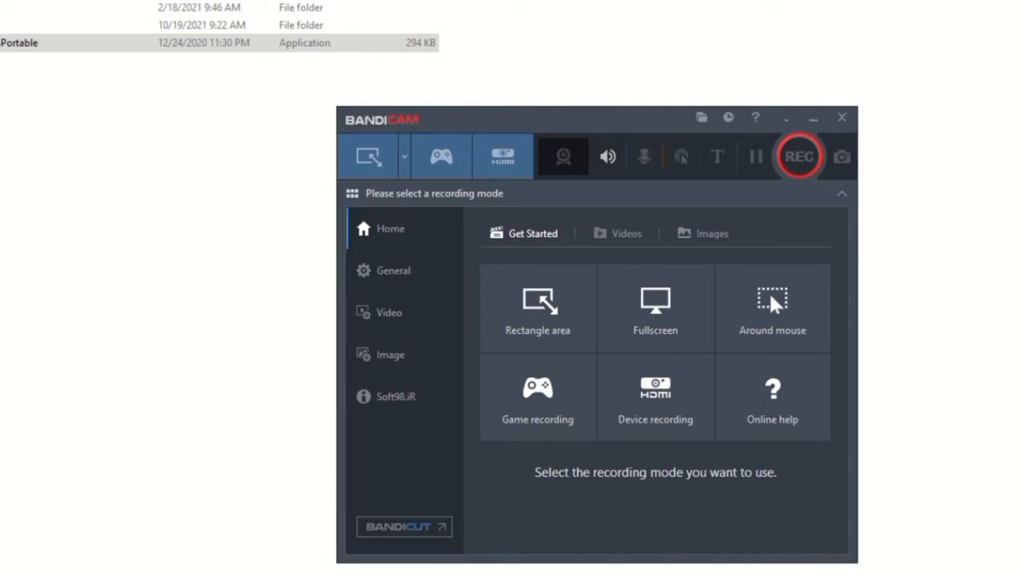
Set the recording mode to Fullscreen
{"action": "left_click", "coordinate": [405, 161]}
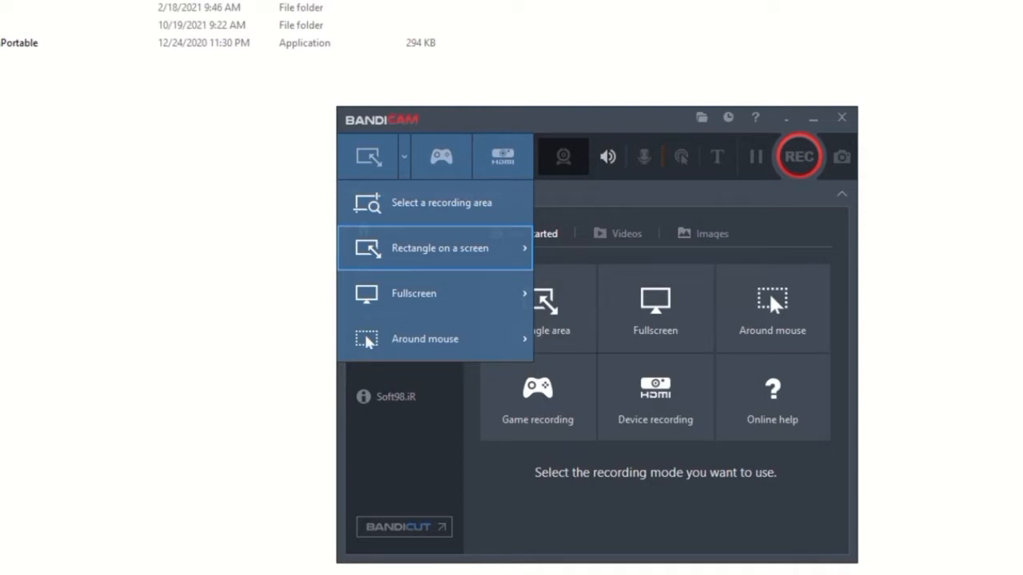
{"action": "left_click", "coordinate": [608, 136]}
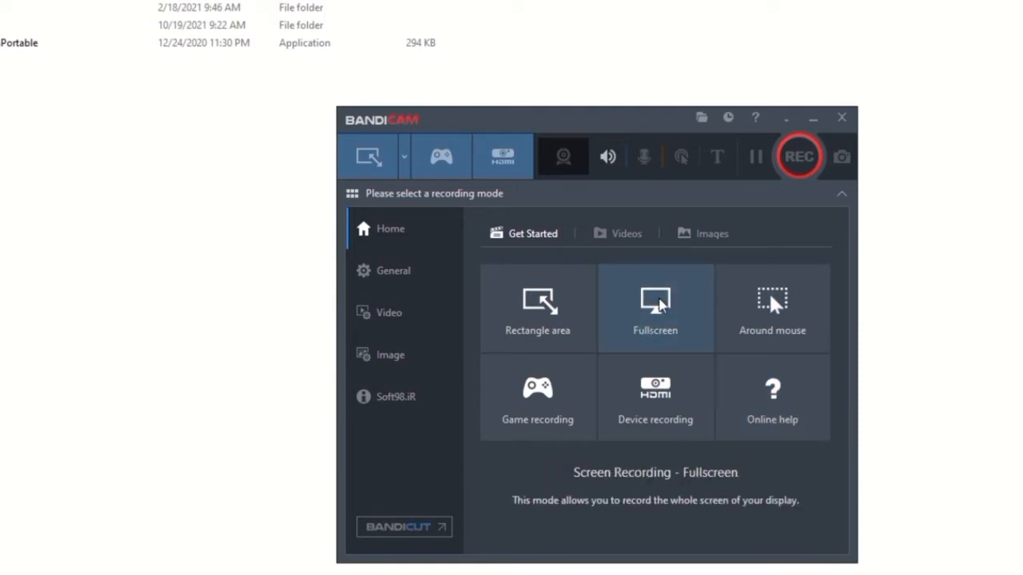
{"action": "left_click", "coordinate": [660, 305]}
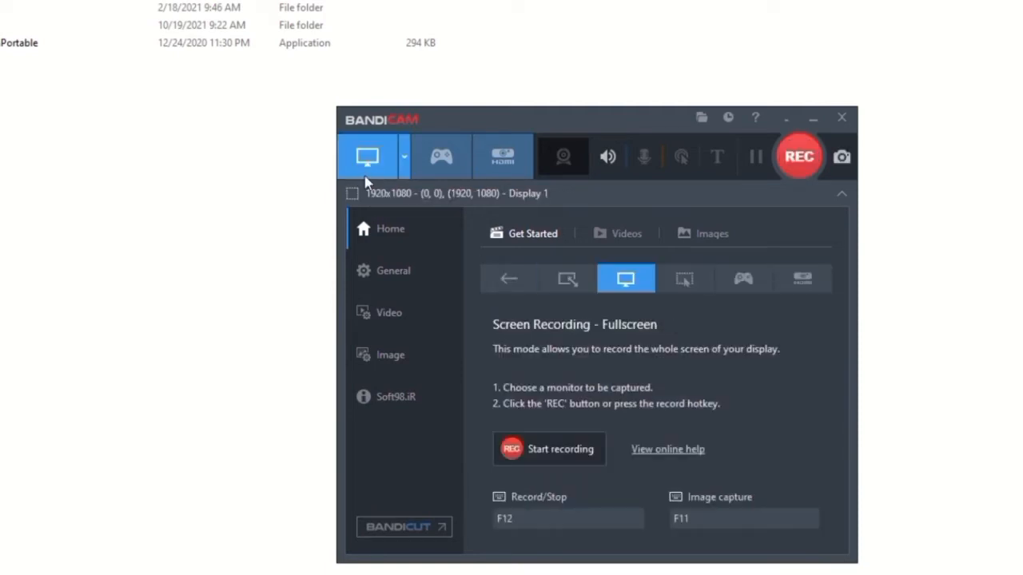
Try the Rectangle on a screen recording mode, then switch back to Fullscreen
{"action": "left_click", "coordinate": [405, 158]}
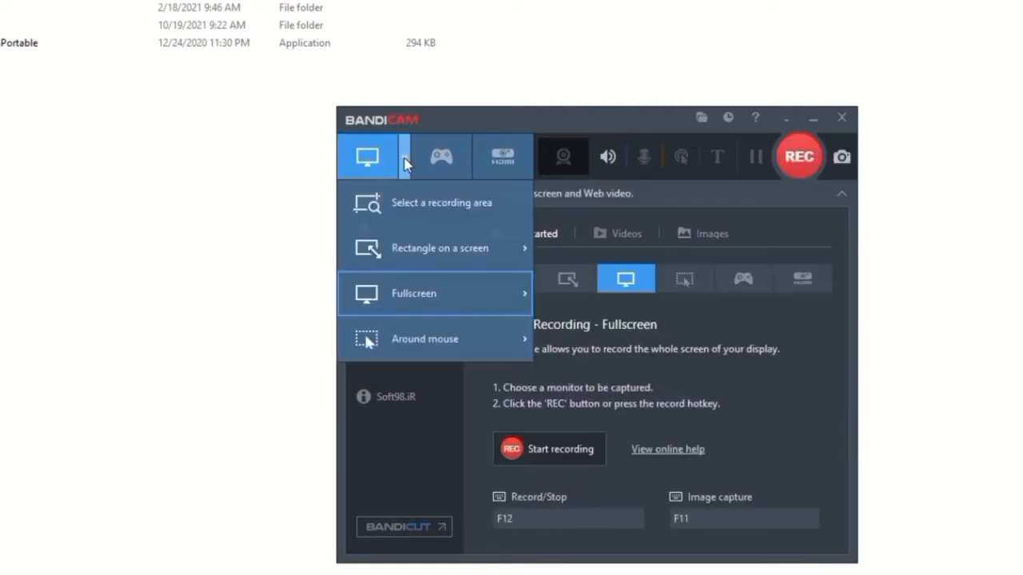
{"action": "left_click", "coordinate": [401, 203]}
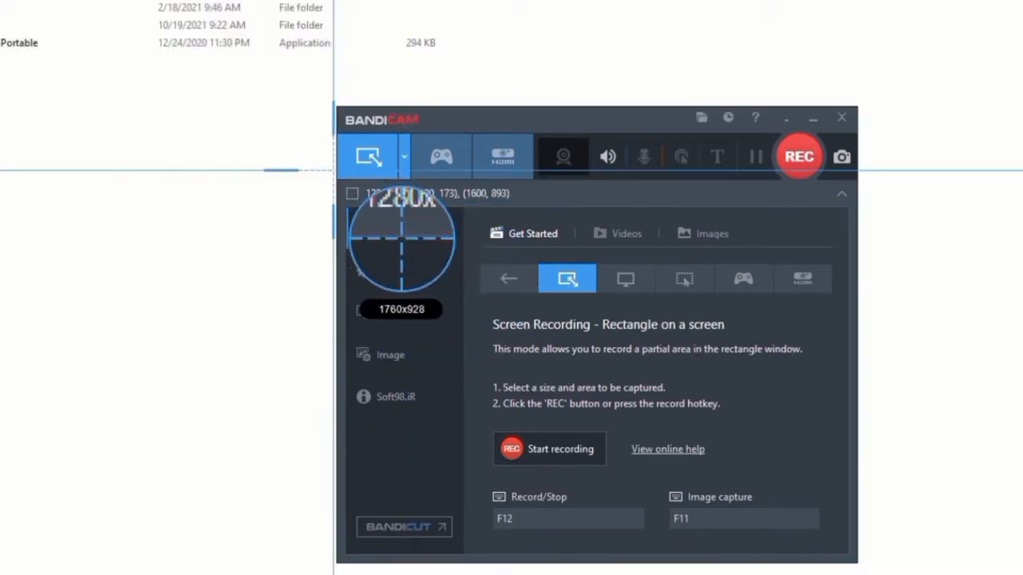
{"action": "left_click", "coordinate": [338, 167]}
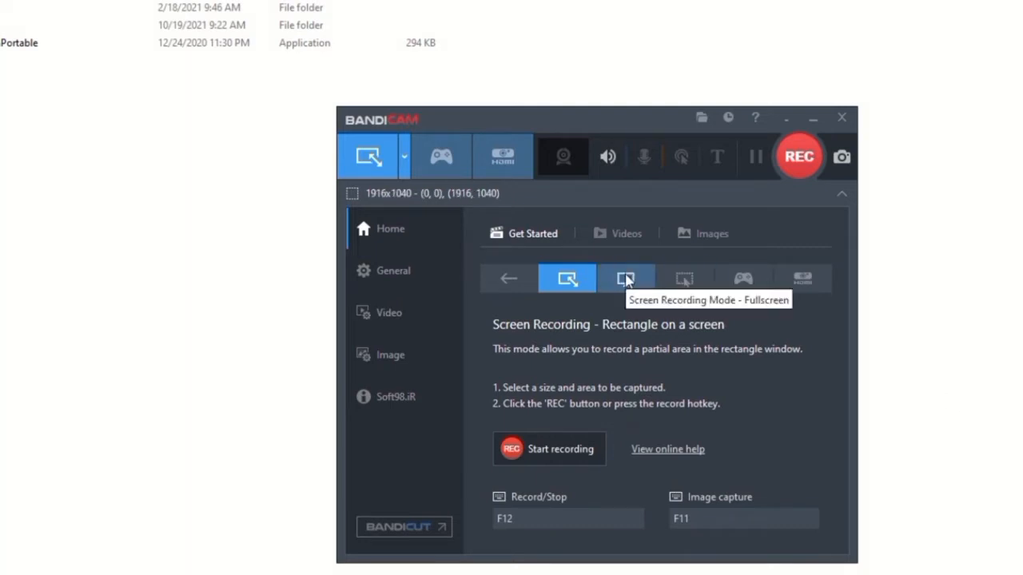
{"action": "left_click", "coordinate": [625, 281]}
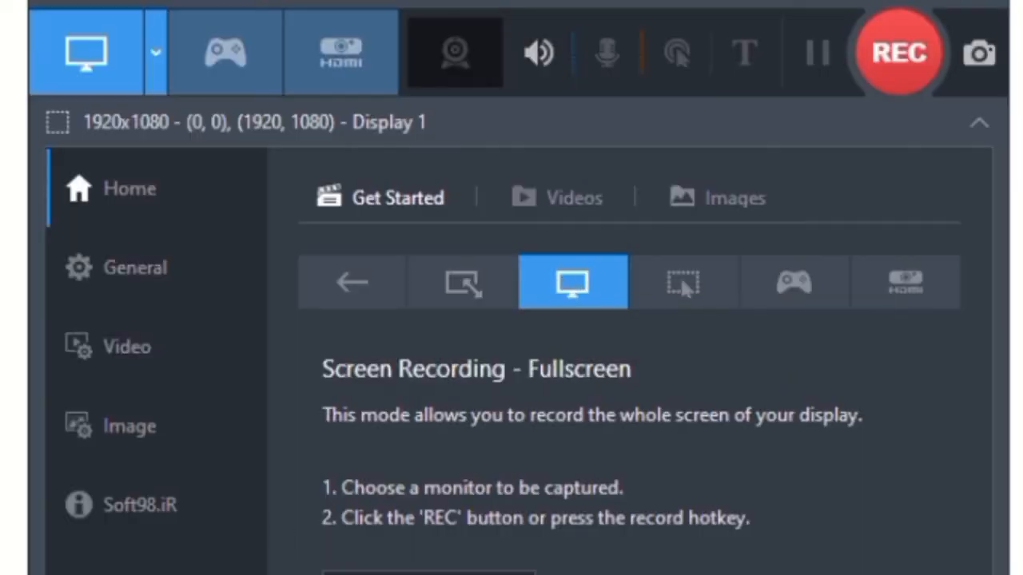
Set the output folder to a new folder named Rekamanku created inside Documents
{"action": "left_click", "coordinate": [119, 277]}
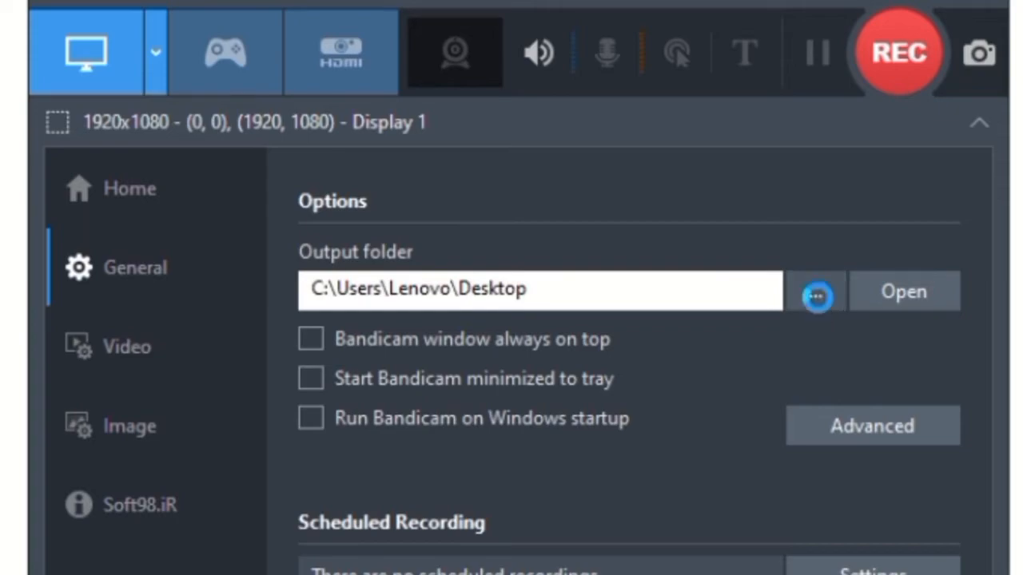
{"action": "left_click", "coordinate": [816, 297]}
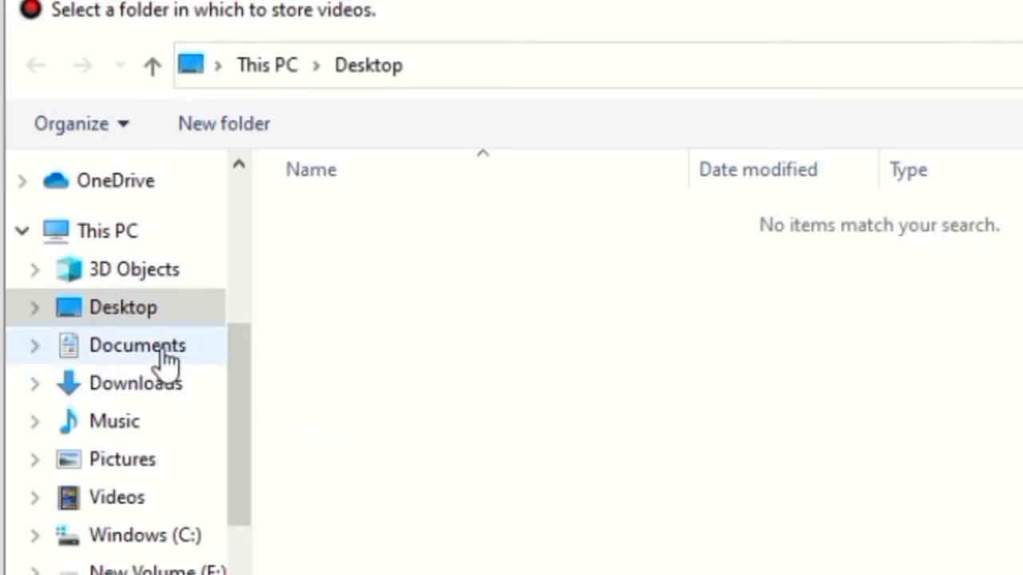
{"action": "left_click", "coordinate": [164, 355]}
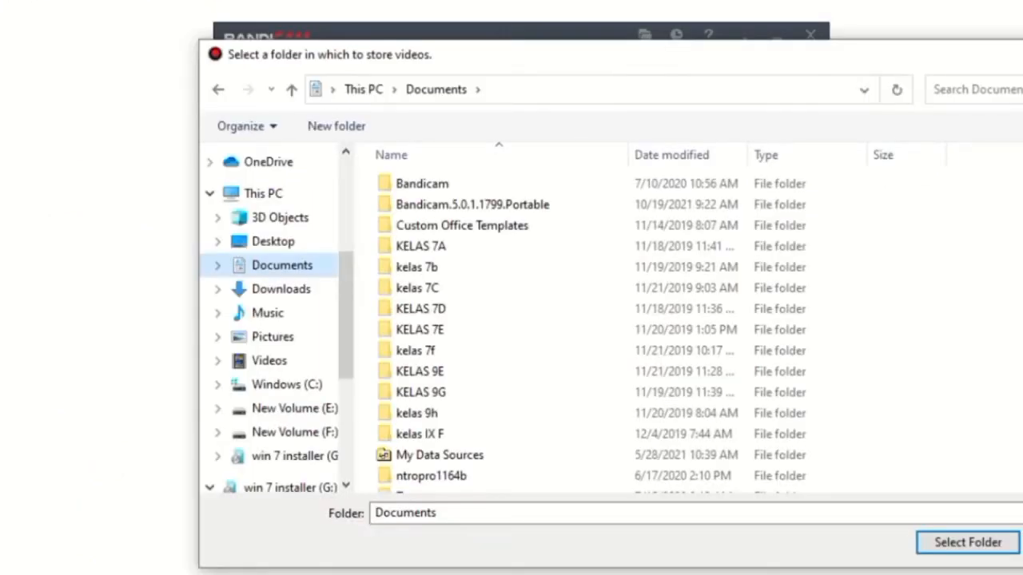
{"action": "left_click", "coordinate": [420, 245]}
{"action": "right_click", "coordinate": [967, 334]}
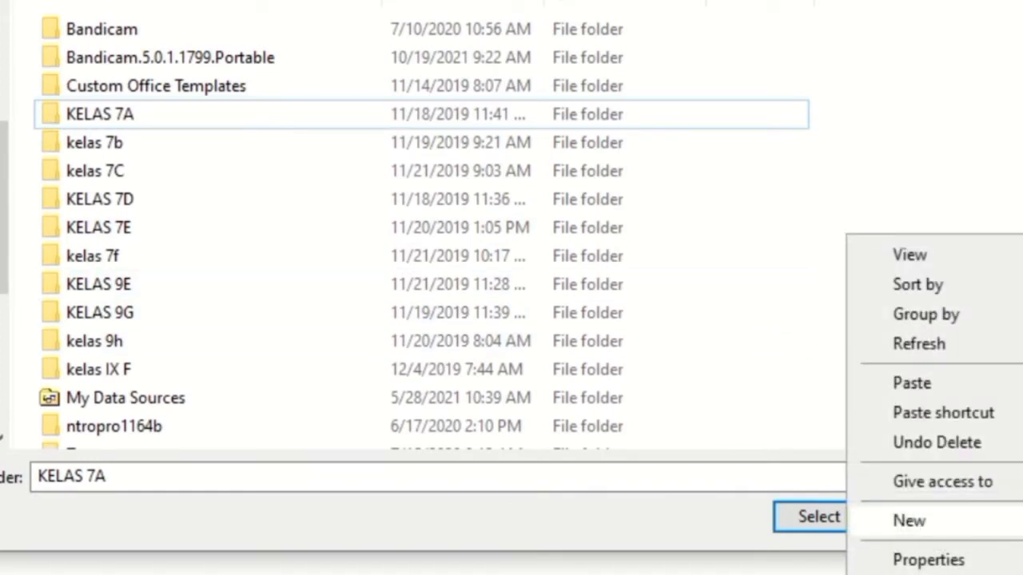
{"action": "left_click", "coordinate": [1020, 521]}
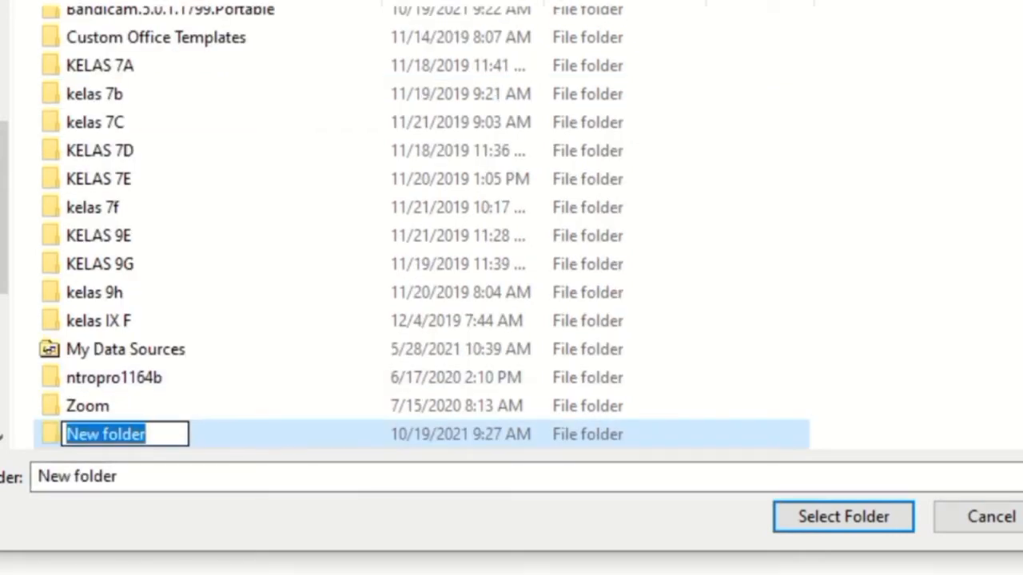
{"action": "type", "text": "Rekan"}
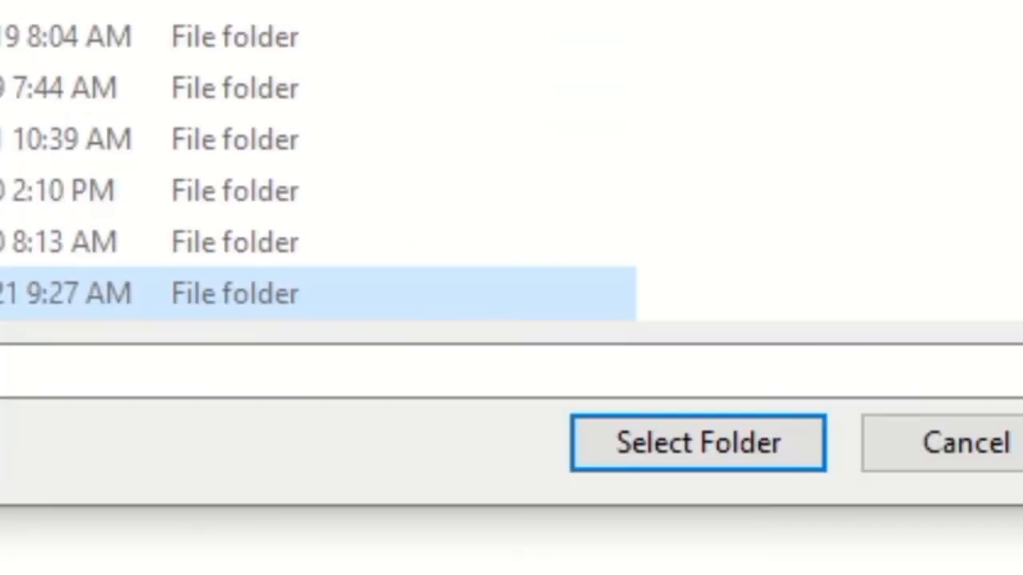
{"action": "left_click", "coordinate": [729, 459]}
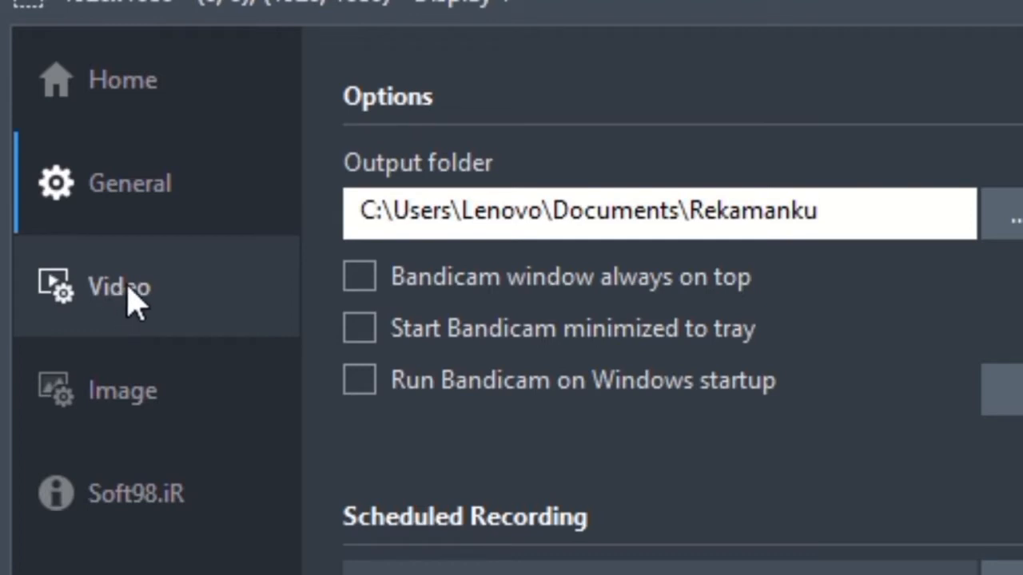
Open the video settings and set the Record/Stop hotkey to Shift+R
{"action": "left_click", "coordinate": [128, 312]}
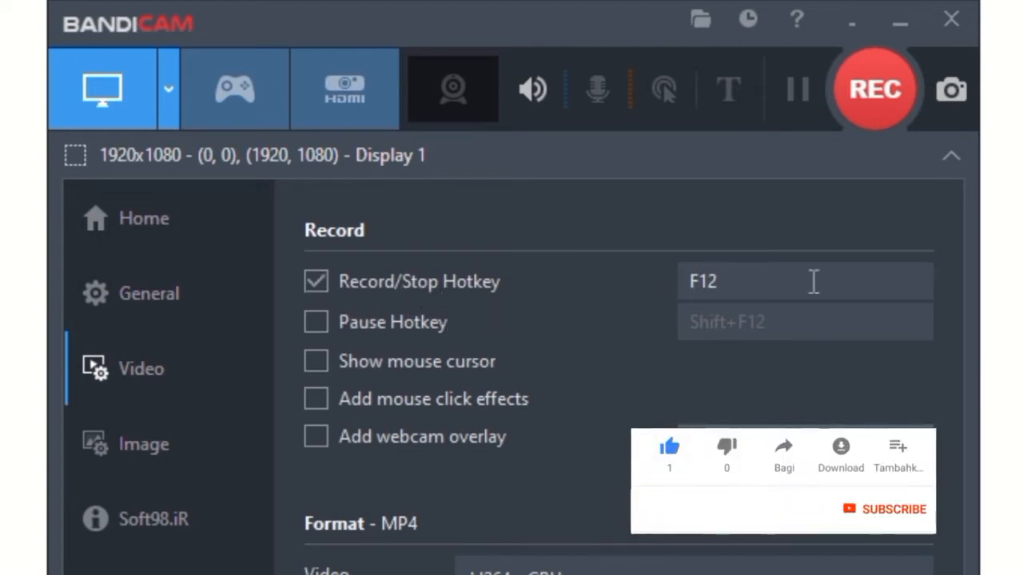
{"action": "left_click", "coordinate": [738, 278]}
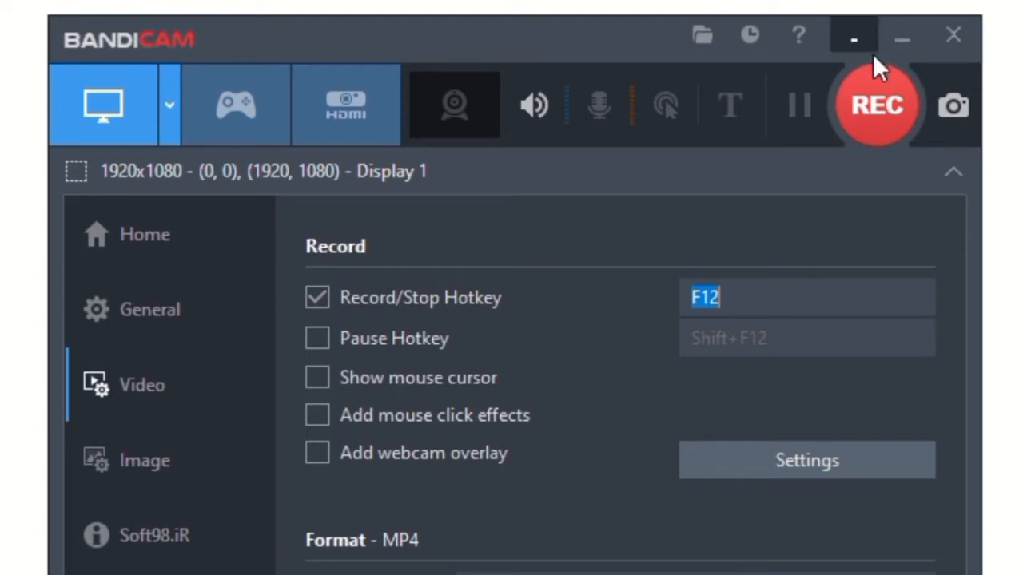
{"action": "left_click", "coordinate": [900, 34]}
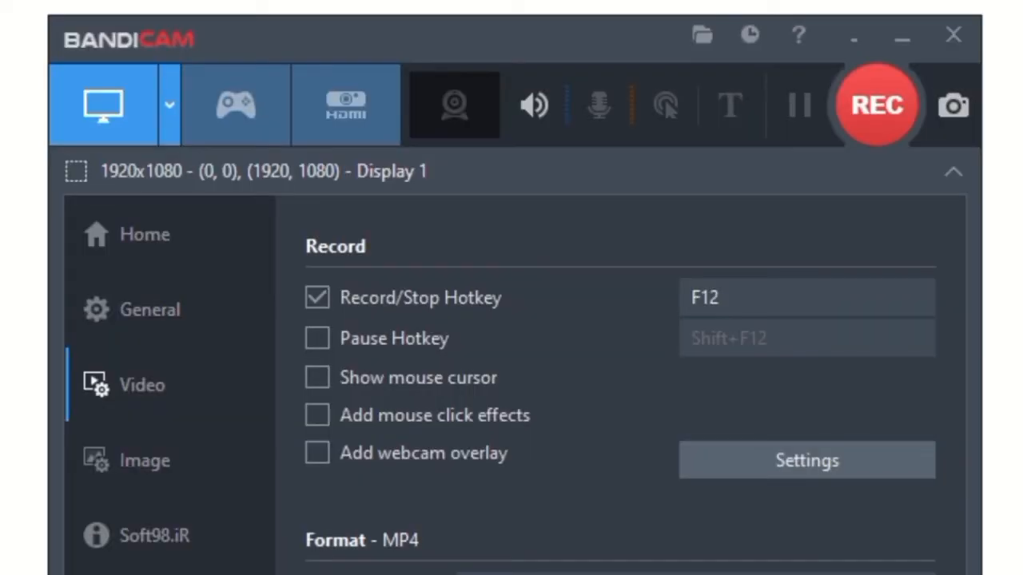
{"action": "left_click", "coordinate": [733, 297]}
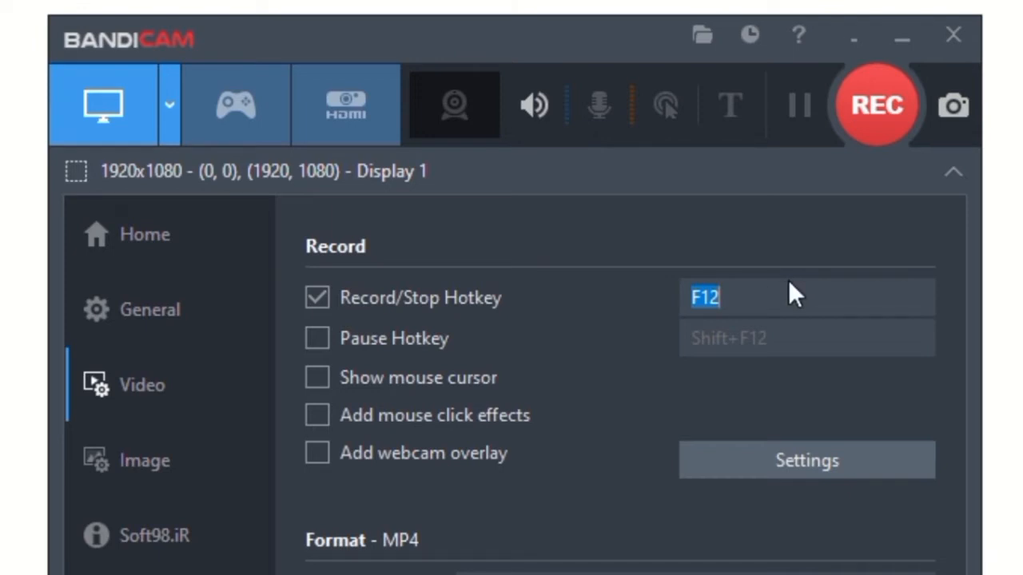
{"action": "key", "text": "Caps_Lock"}
{"action": "key", "text": "r"}
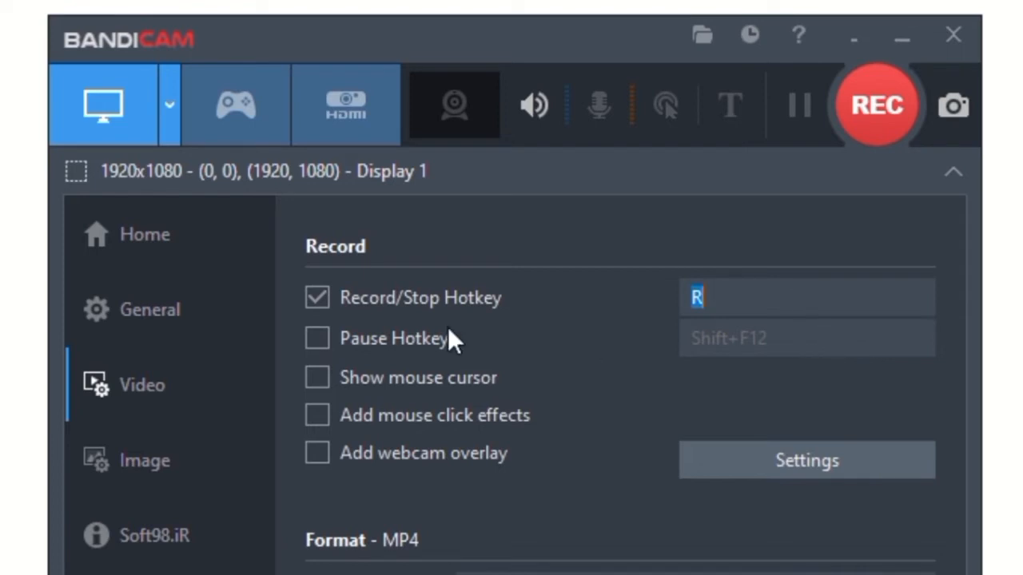
{"action": "key", "text": "shift+r"}
Enable the Pause hotkey and set it to P
{"action": "left_click", "coordinate": [317, 338]}
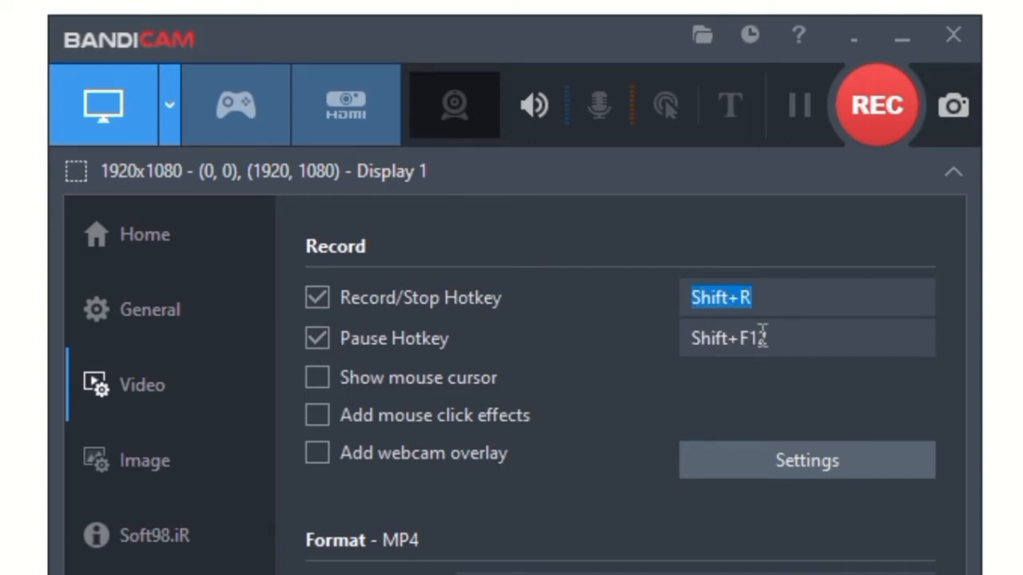
{"action": "left_click", "coordinate": [779, 339]}
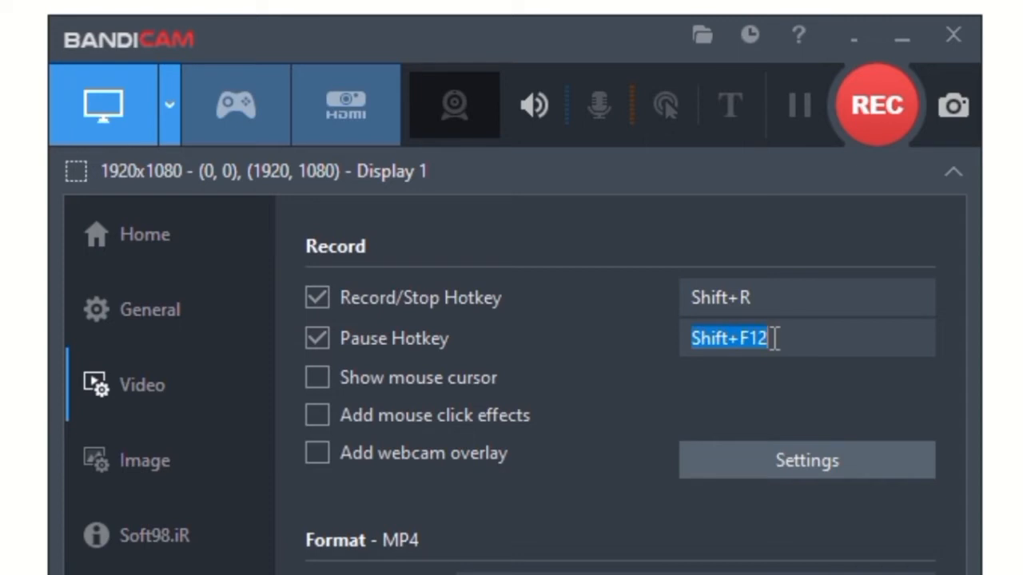
{"action": "key", "text": "p"}
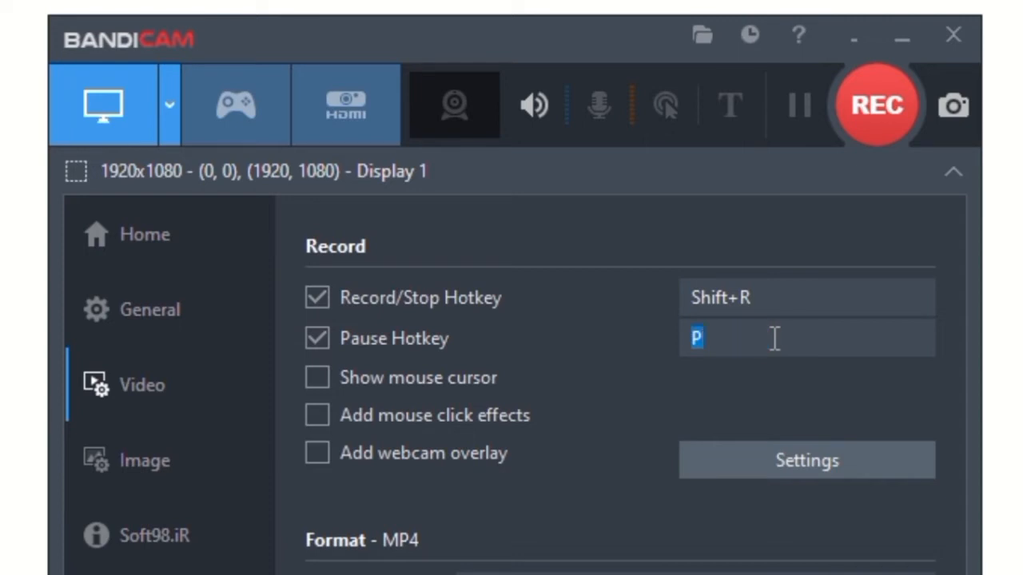
Change the Record/Stop hotkey to R and enable Show mouse cursor
{"action": "left_click", "coordinate": [759, 297]}
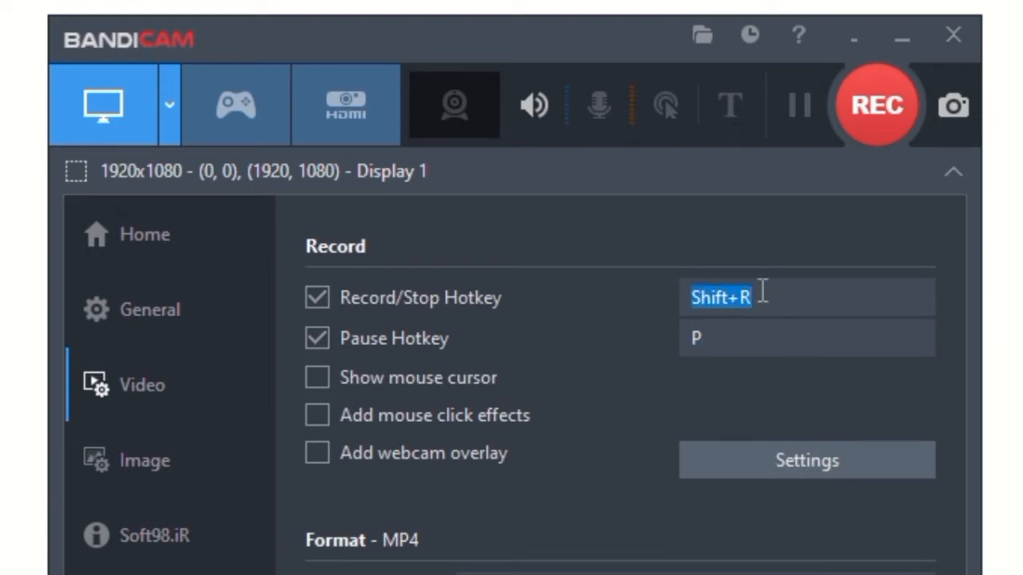
{"action": "key", "text": "r"}
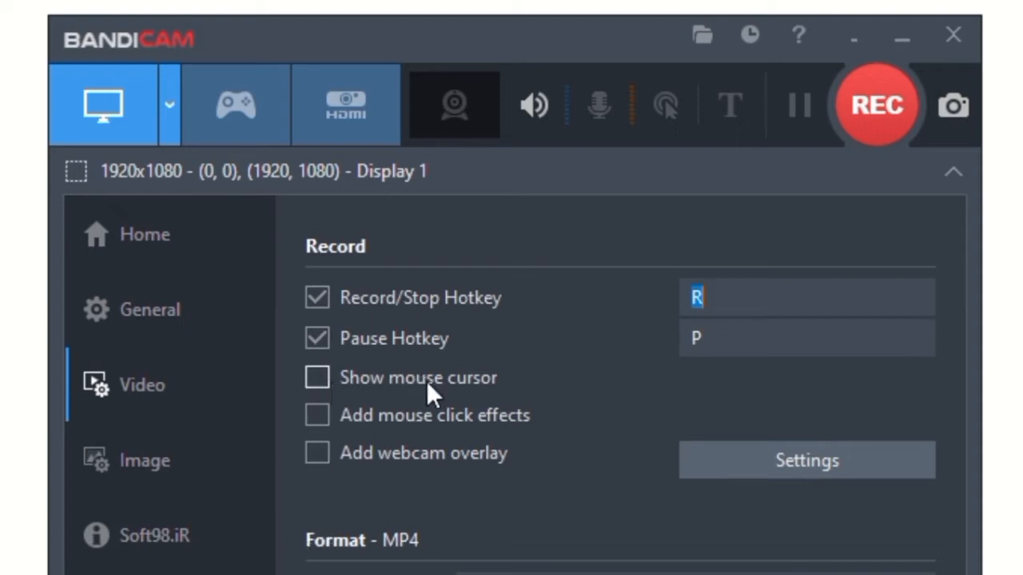
{"action": "left_click", "coordinate": [320, 376]}
{"action": "left_click", "coordinate": [315, 379]}
{"action": "left_click", "coordinate": [315, 379]}
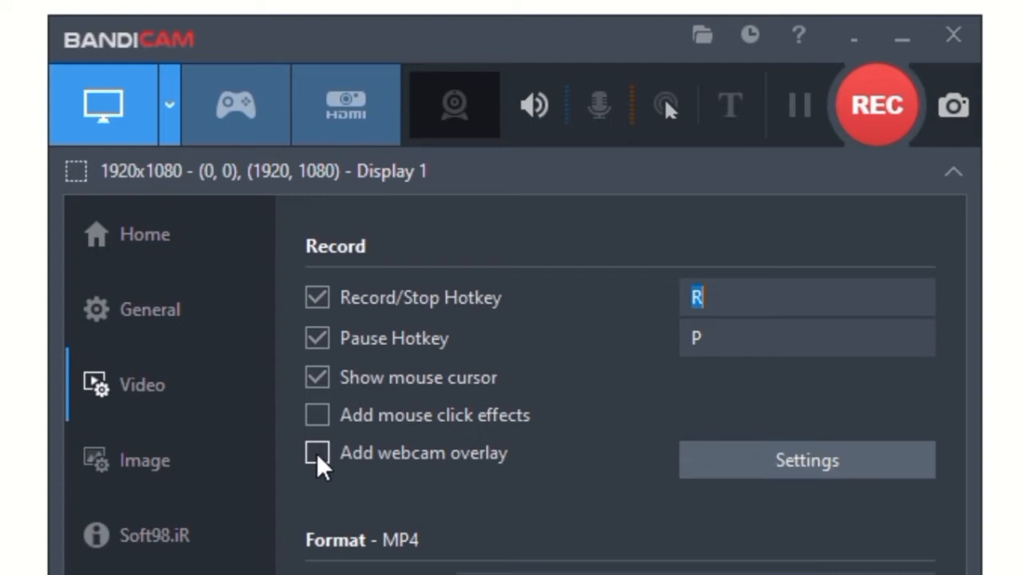
Enable the webcam overlay and open its recording settings
{"action": "left_click", "coordinate": [317, 456]}
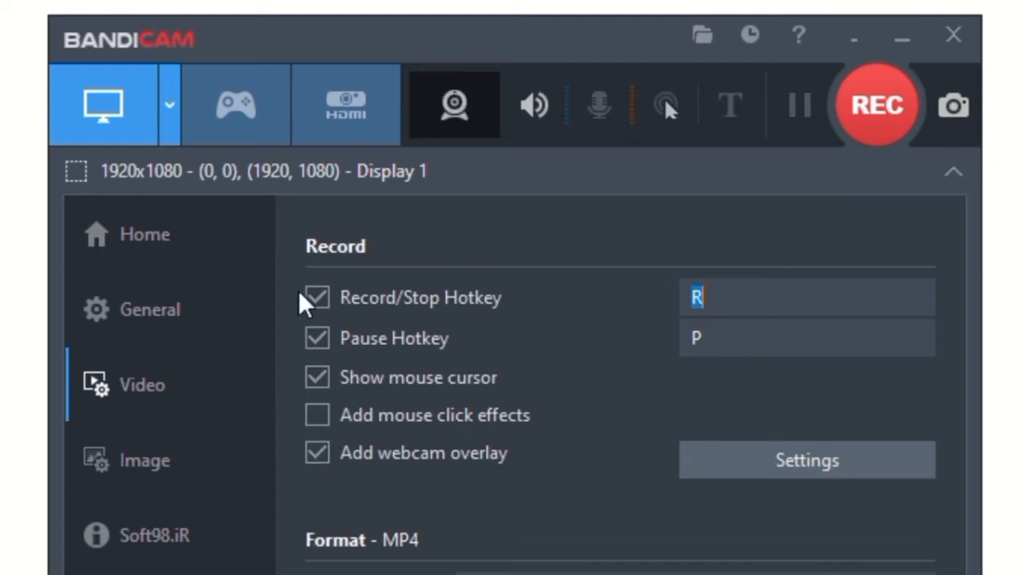
{"action": "left_click", "coordinate": [794, 460]}
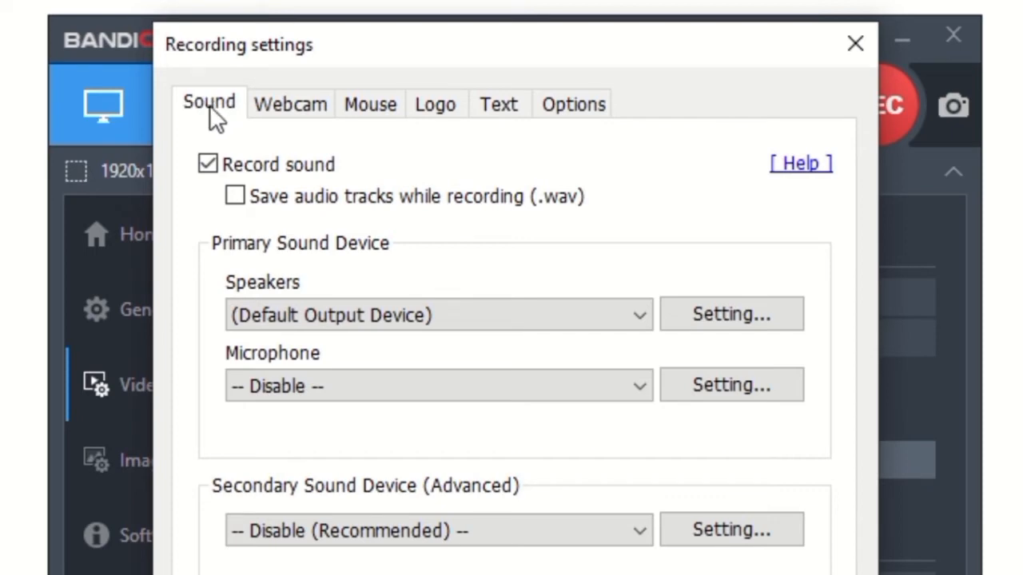
Keep sound recording enabled and set the speaker device to Speakers (Realtek(R) Audio)
{"action": "left_click", "coordinate": [206, 162]}
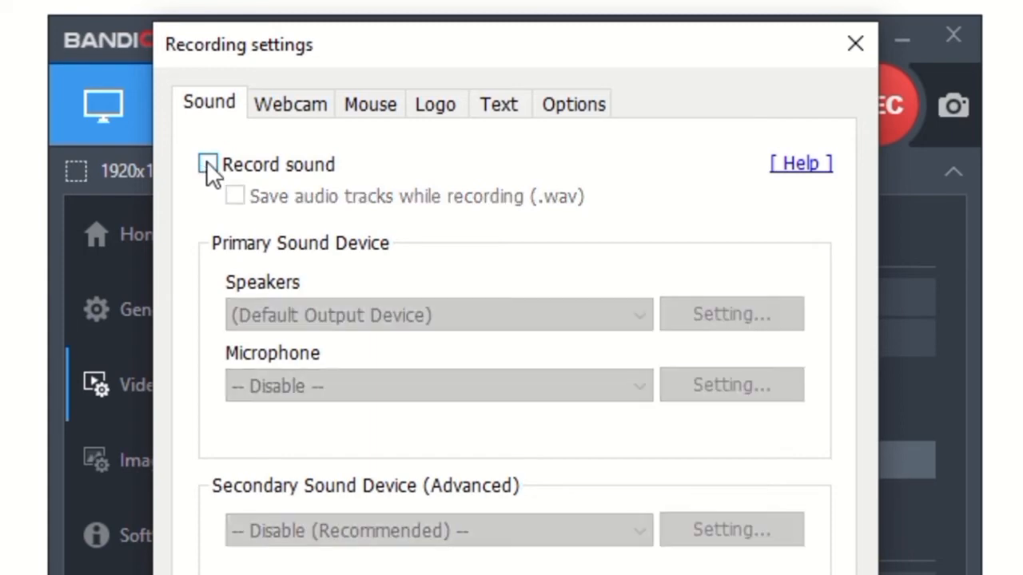
{"action": "left_click", "coordinate": [206, 162]}
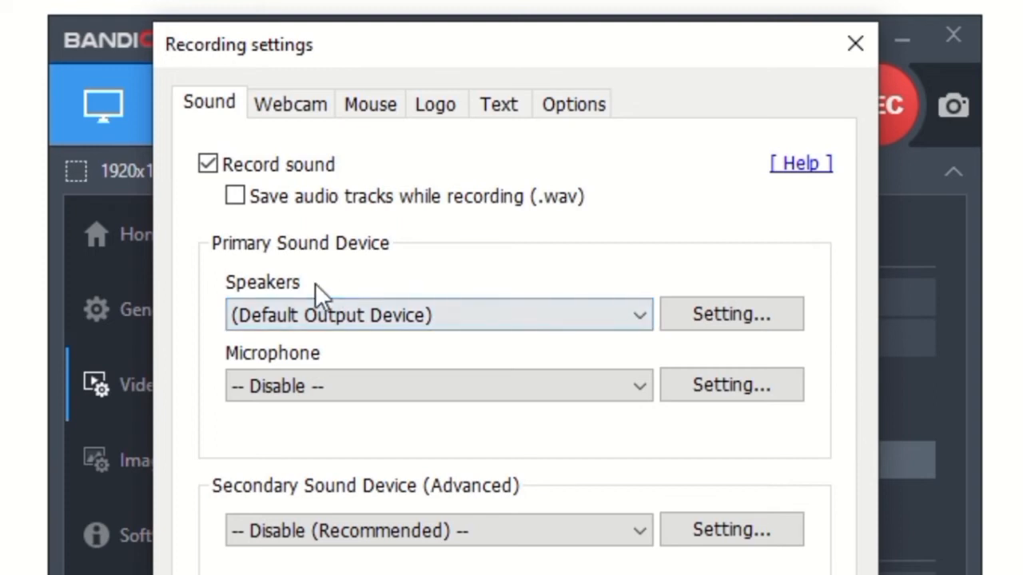
{"action": "left_click", "coordinate": [639, 317]}
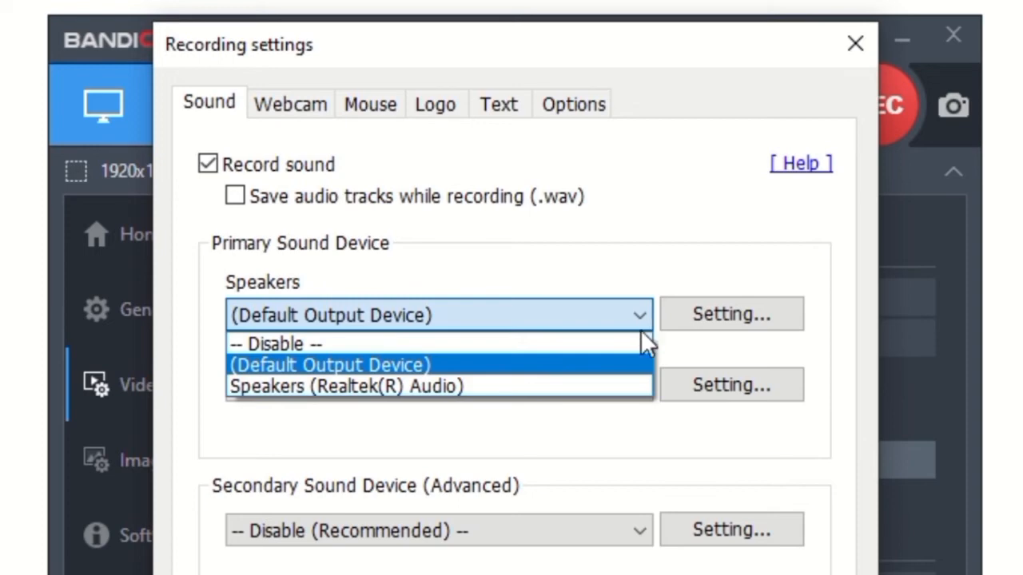
{"action": "left_click", "coordinate": [504, 386]}
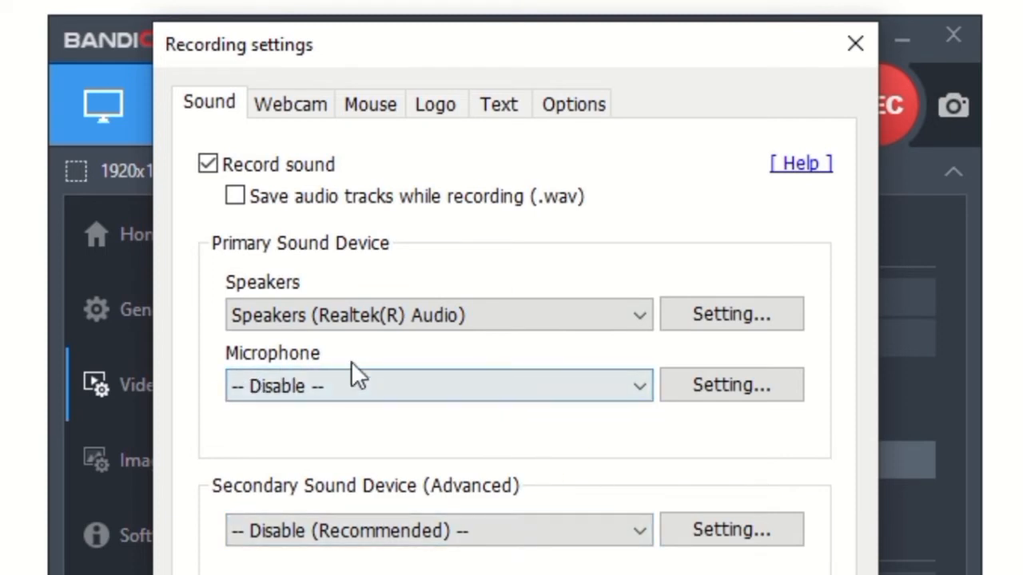
Set the microphone to Microphone (Realtek(R) Audio) at 50% volume and apply the Convert to Mono filter
{"action": "left_click", "coordinate": [649, 390]}
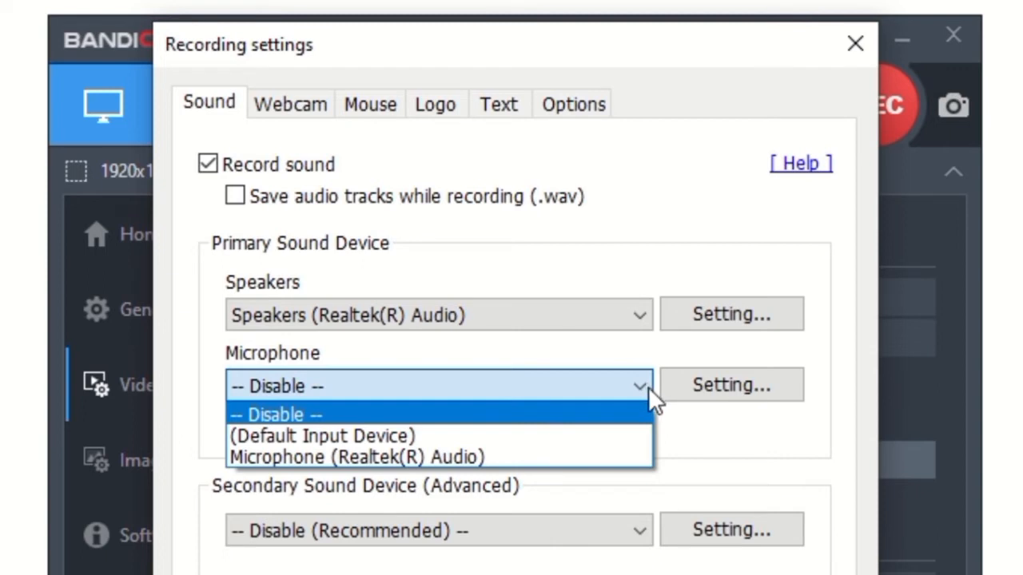
{"action": "left_click", "coordinate": [606, 457]}
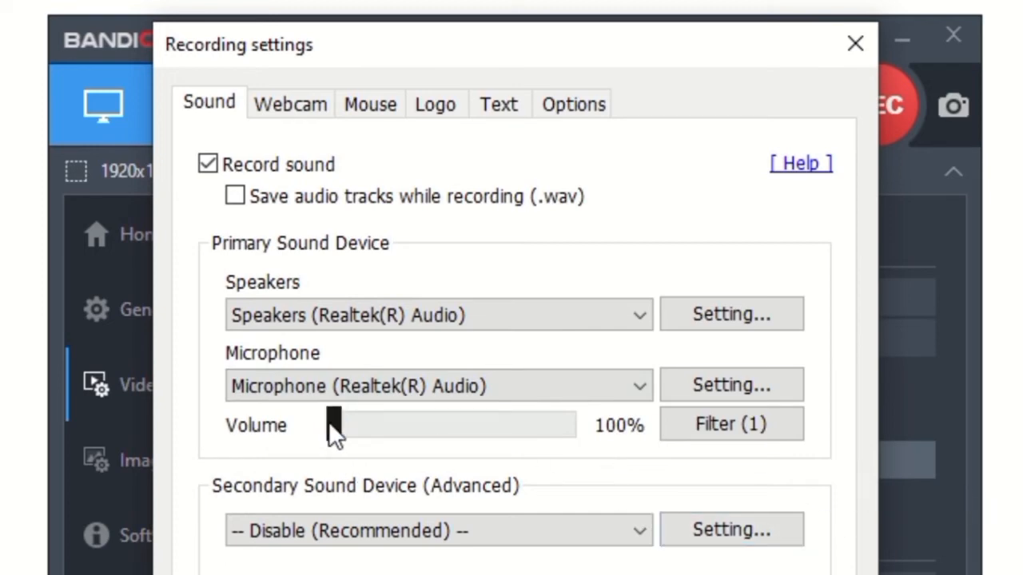
{"action": "left_click_drag", "start_coordinate": [332, 421], "coordinate": [449, 456]}
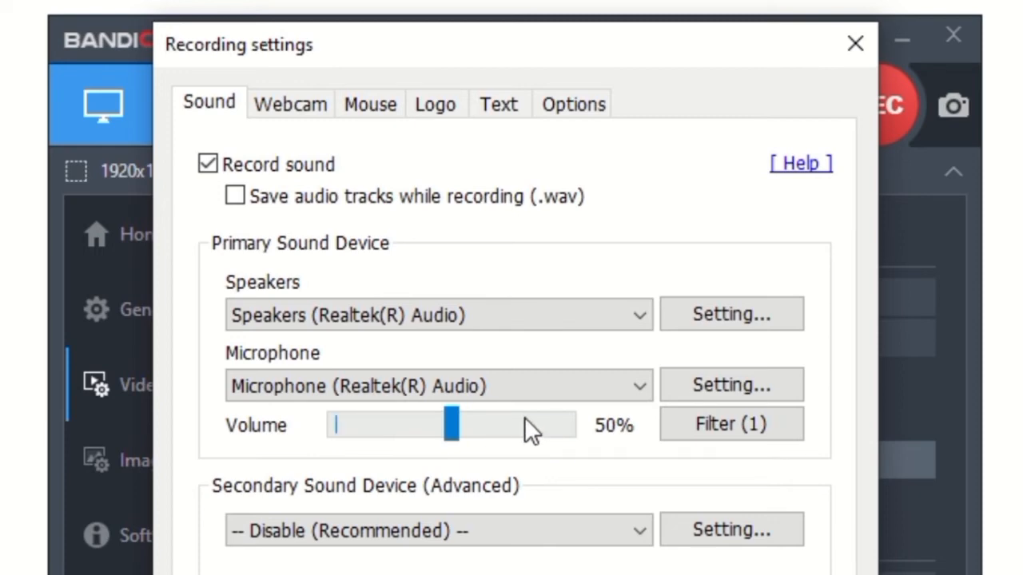
{"action": "left_click", "coordinate": [739, 424]}
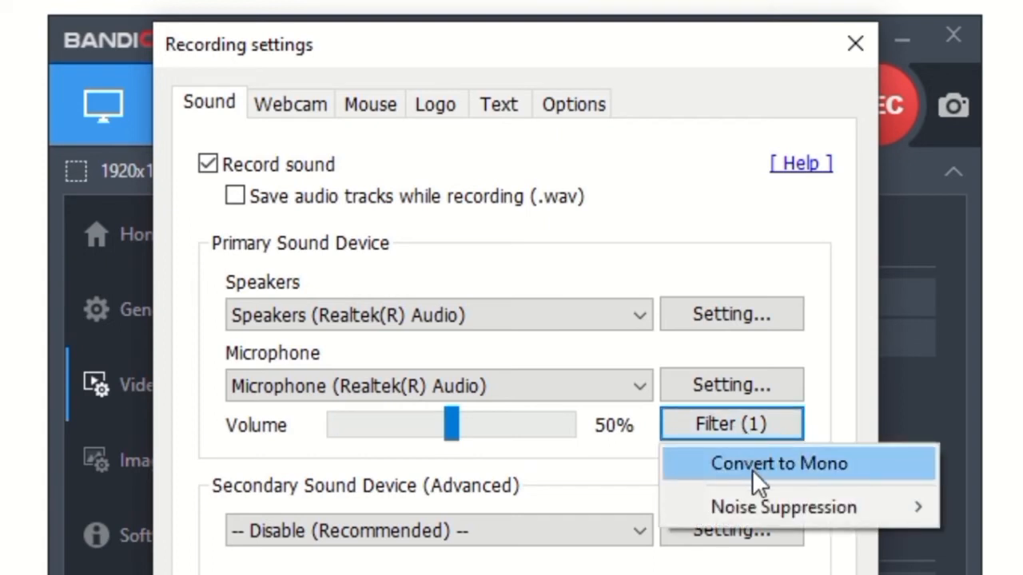
{"action": "left_click", "coordinate": [801, 475]}
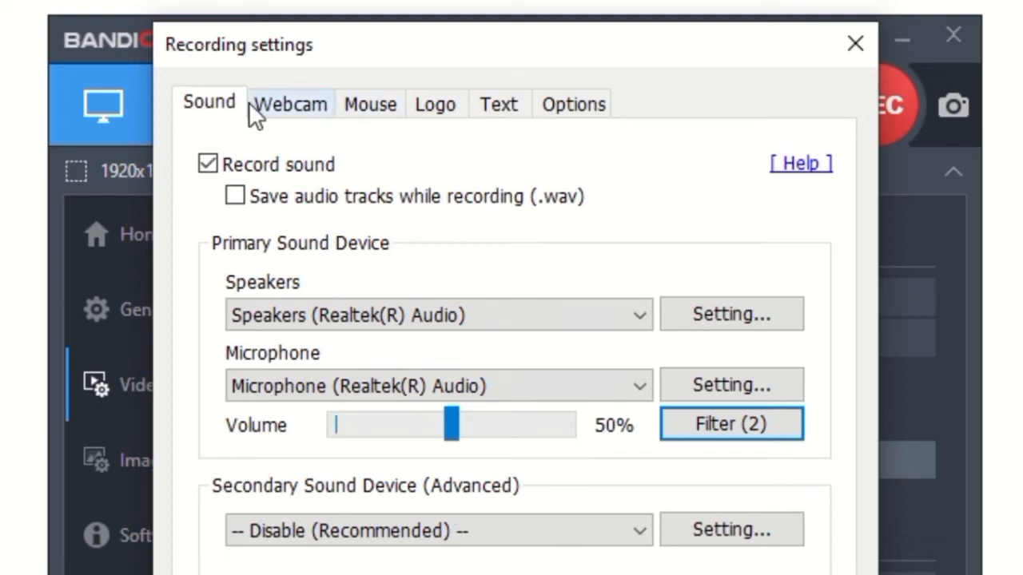
Switch to the webcam settings and enable Preview webcam on screen
{"action": "left_click", "coordinate": [306, 109]}
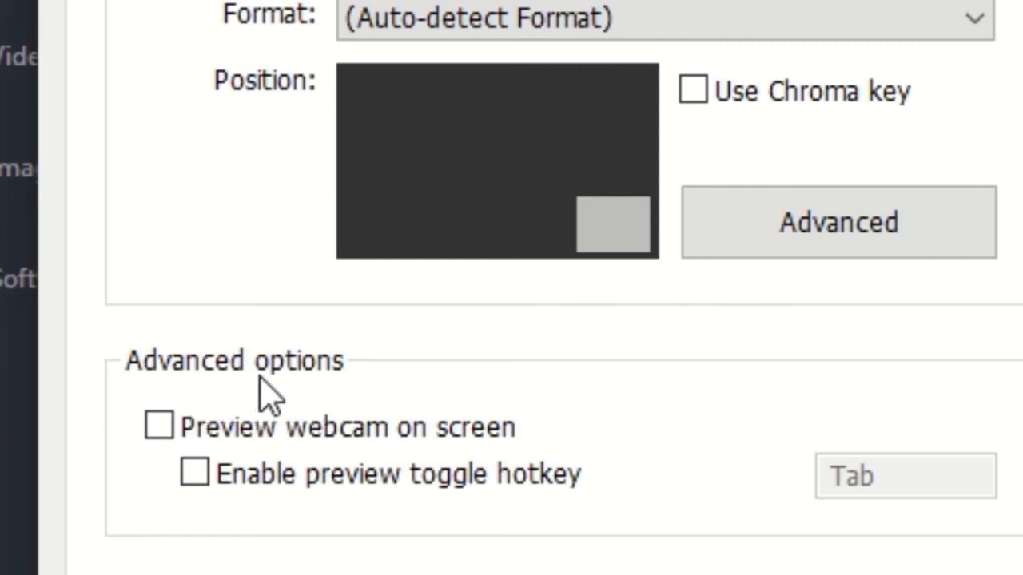
{"action": "left_click", "coordinate": [160, 427]}
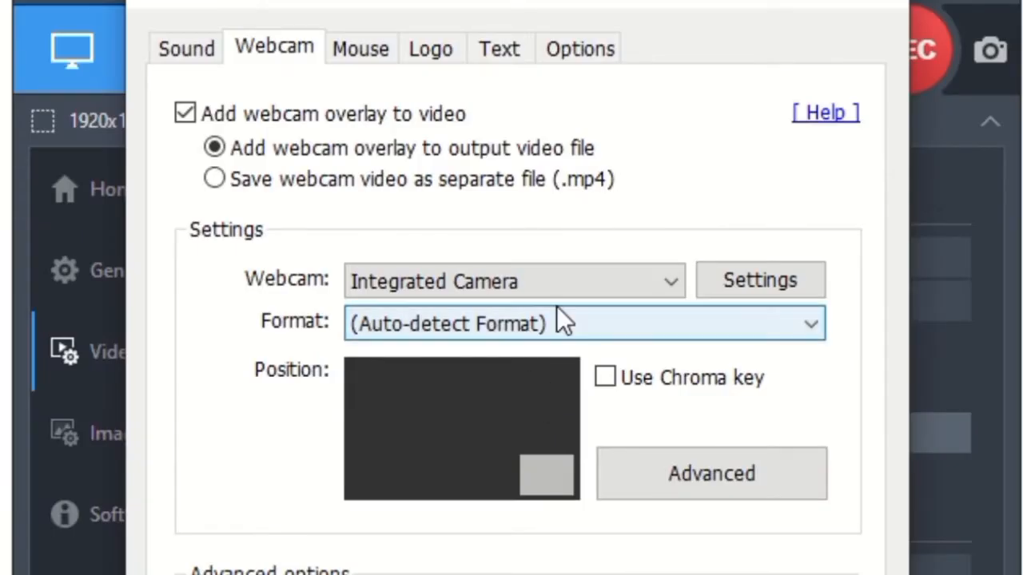
Keep Integrated Camera as the webcam and set its format to 1280 x 720 [16:9], 30.00 fps, MJPG
{"action": "left_click", "coordinate": [675, 287]}
{"action": "left_click", "coordinate": [671, 282]}
{"action": "left_click", "coordinate": [672, 282]}
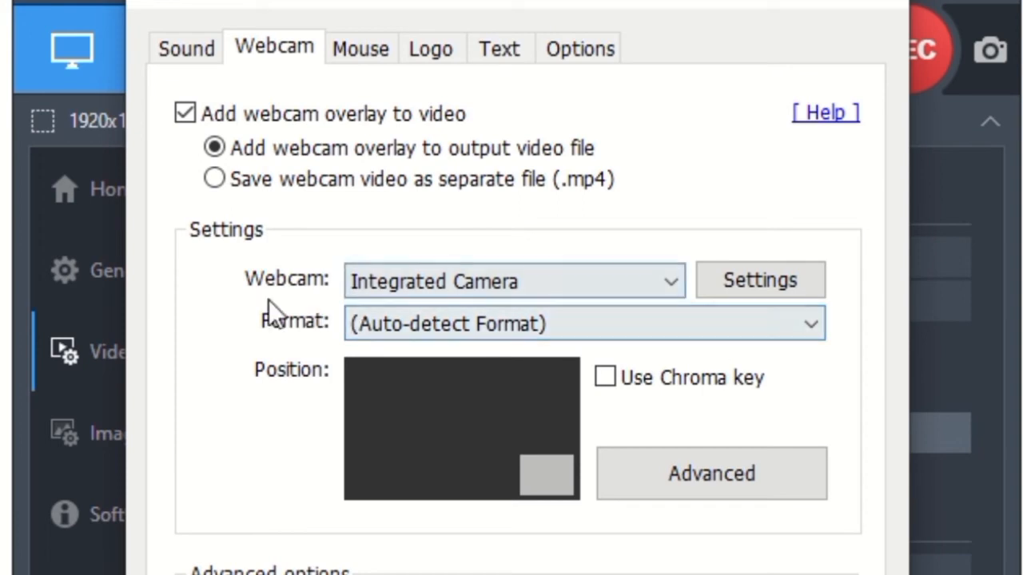
{"action": "left_click", "coordinate": [814, 325]}
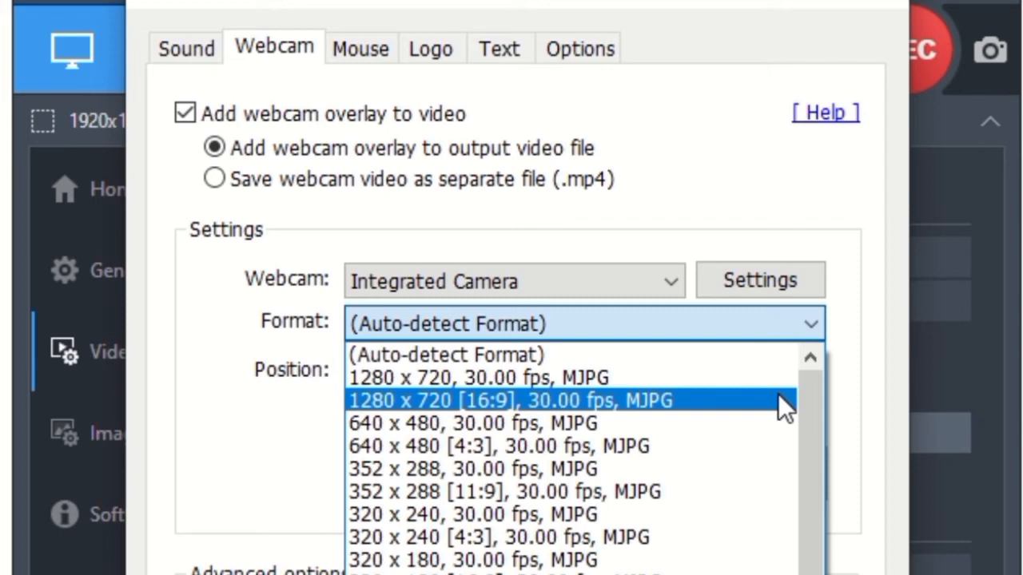
{"action": "left_click", "coordinate": [781, 403]}
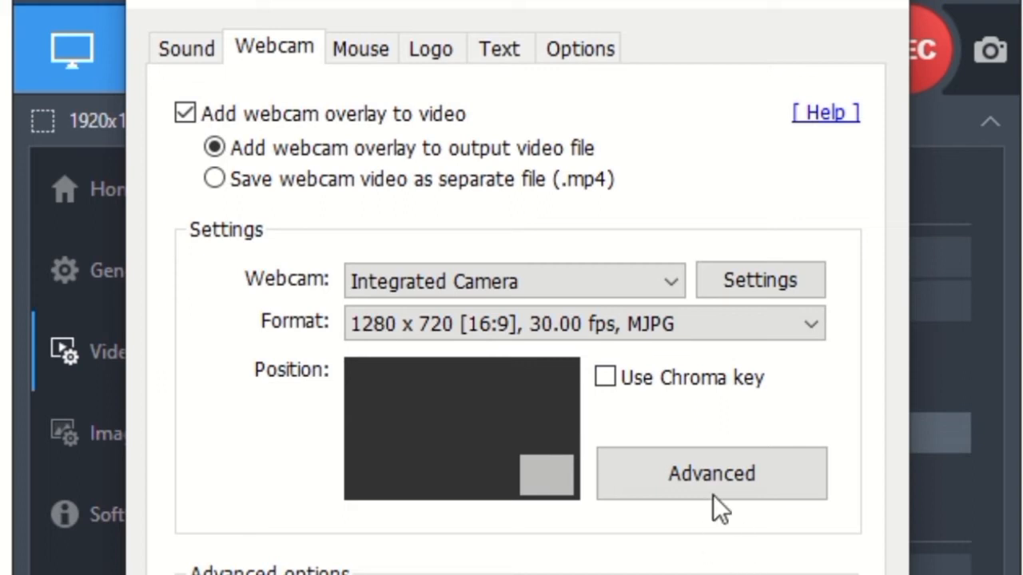
Open the webcam advanced settings and place the overlay at the top-right preset position with 30% size
{"action": "left_click", "coordinate": [726, 478]}
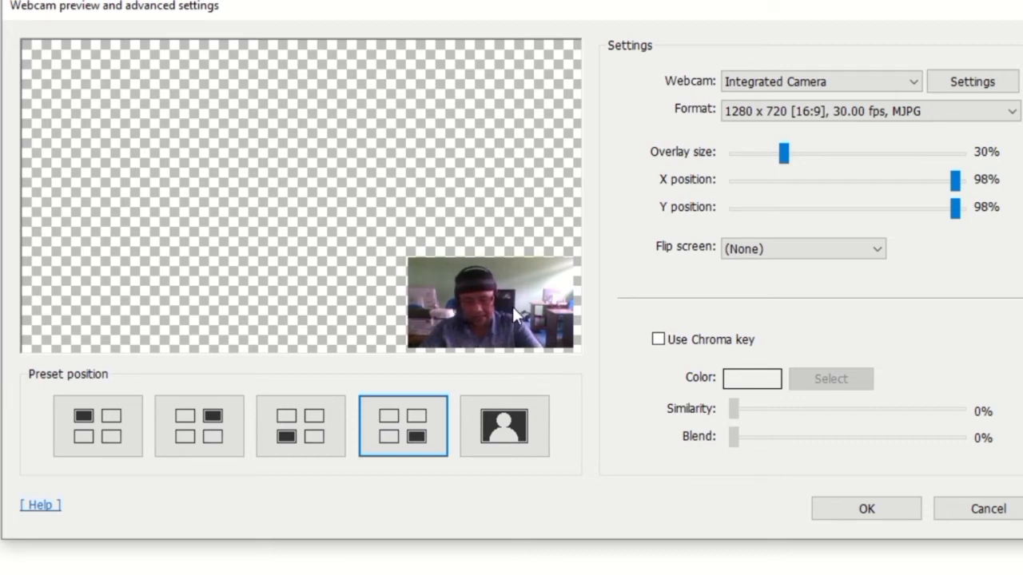
{"action": "left_click", "coordinate": [410, 430]}
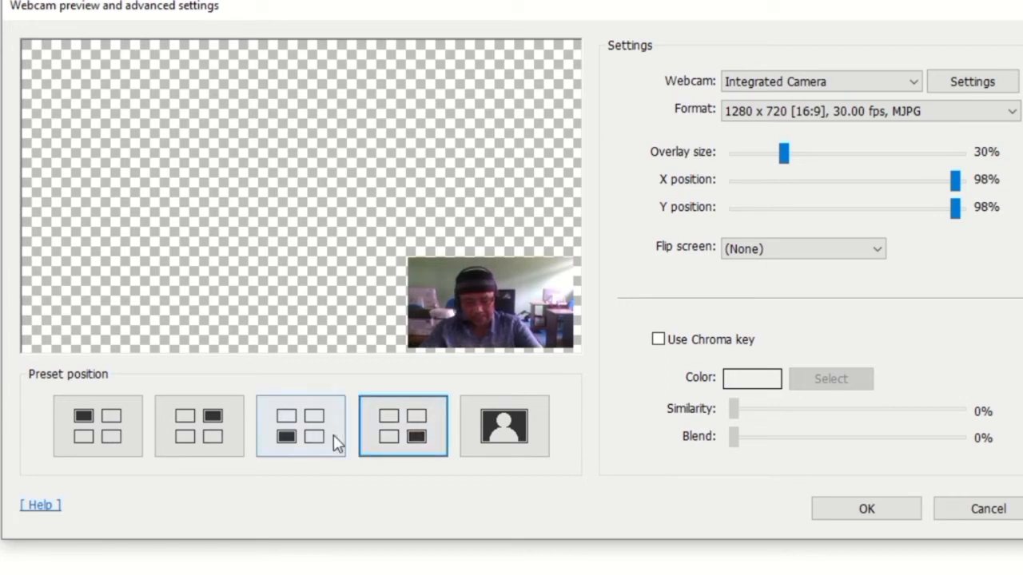
{"action": "left_click", "coordinate": [306, 432]}
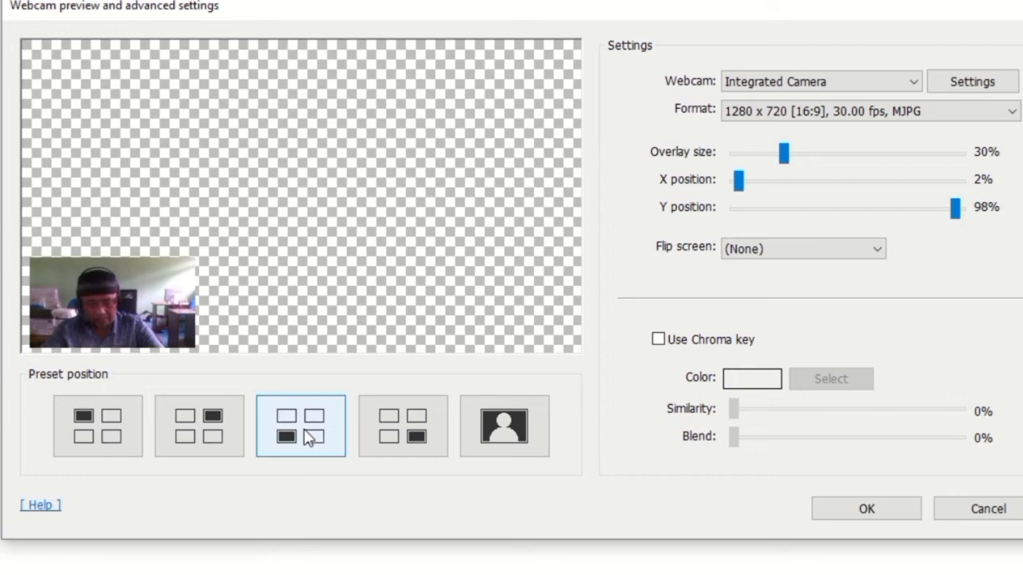
{"action": "left_click", "coordinate": [200, 446]}
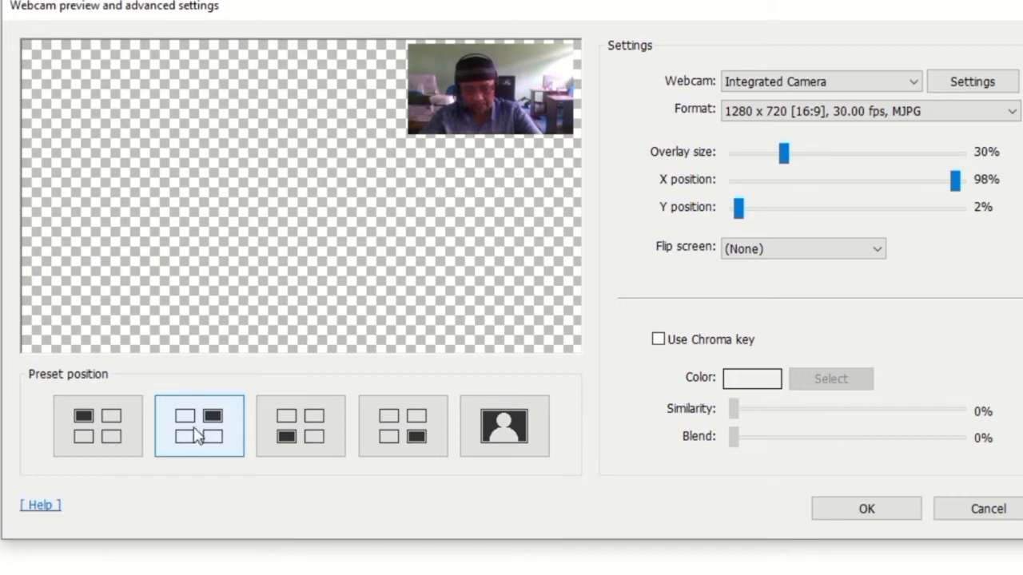
{"action": "left_click", "coordinate": [108, 437]}
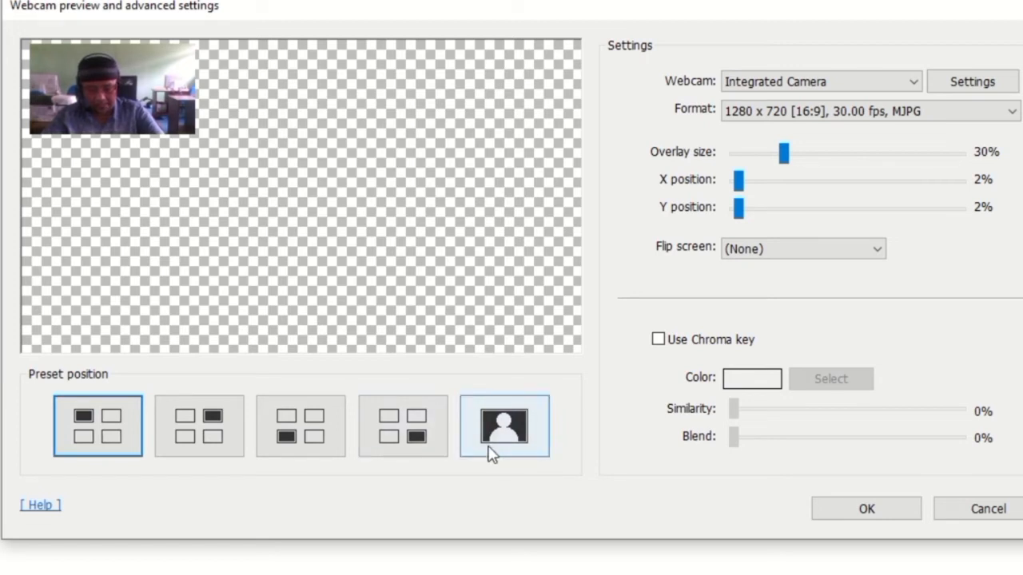
{"action": "left_click", "coordinate": [509, 439]}
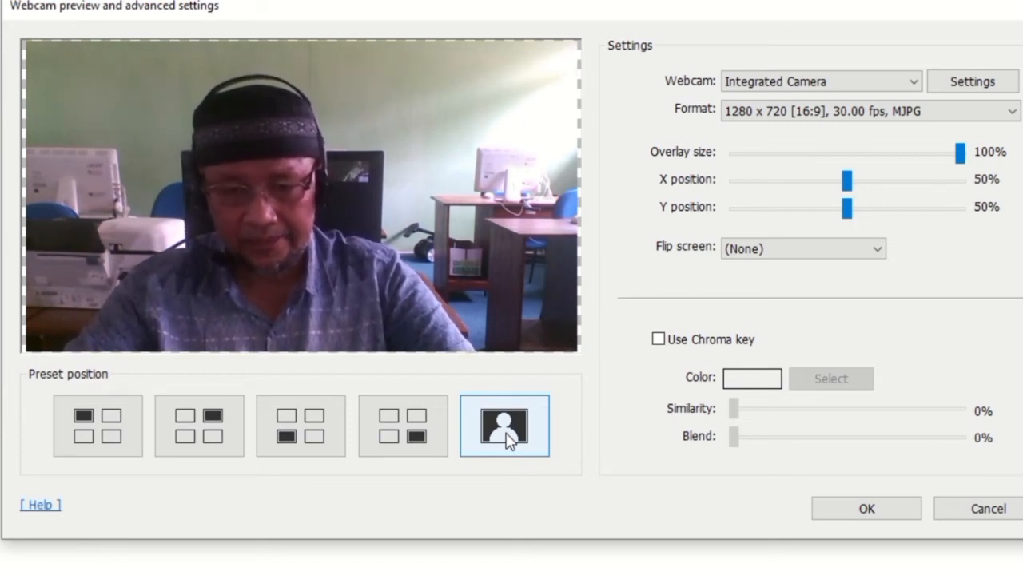
{"action": "left_click", "coordinate": [203, 423]}
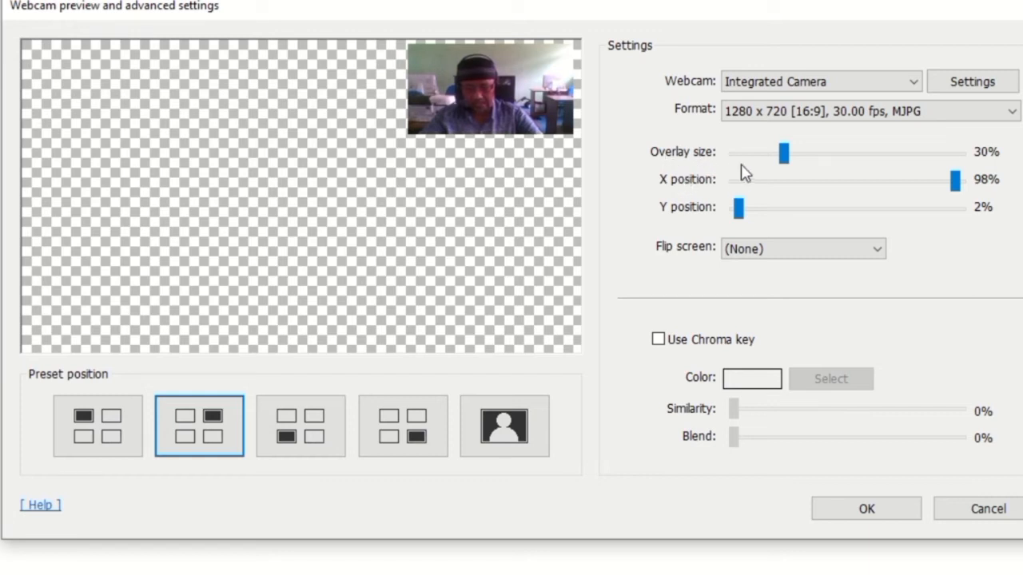
{"action": "left_click", "coordinate": [785, 155]}
{"action": "left_click_drag", "start_coordinate": [787, 158], "coordinate": [787, 183]}
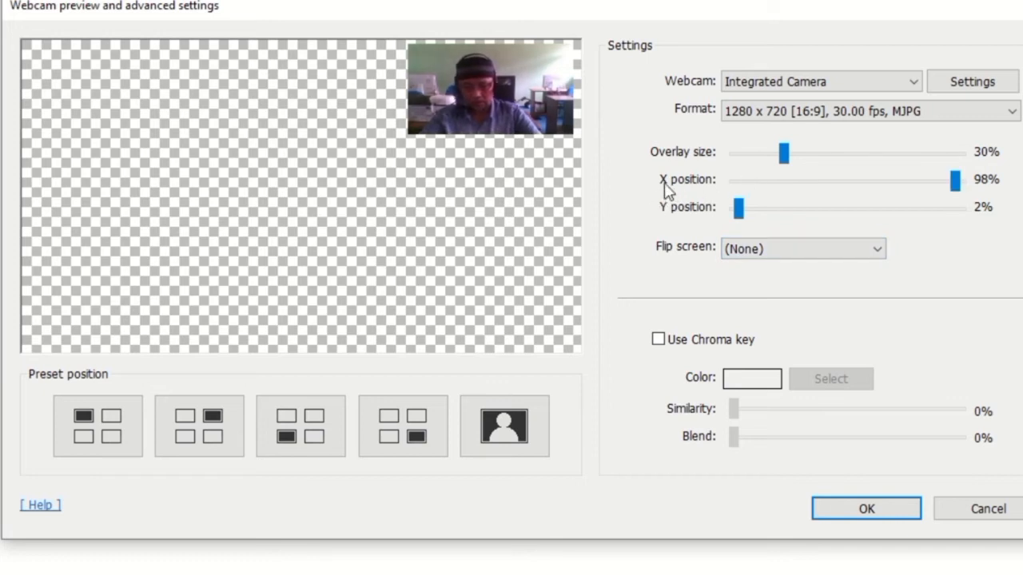
{"action": "left_click_drag", "start_coordinate": [956, 189], "coordinate": [959, 196]}
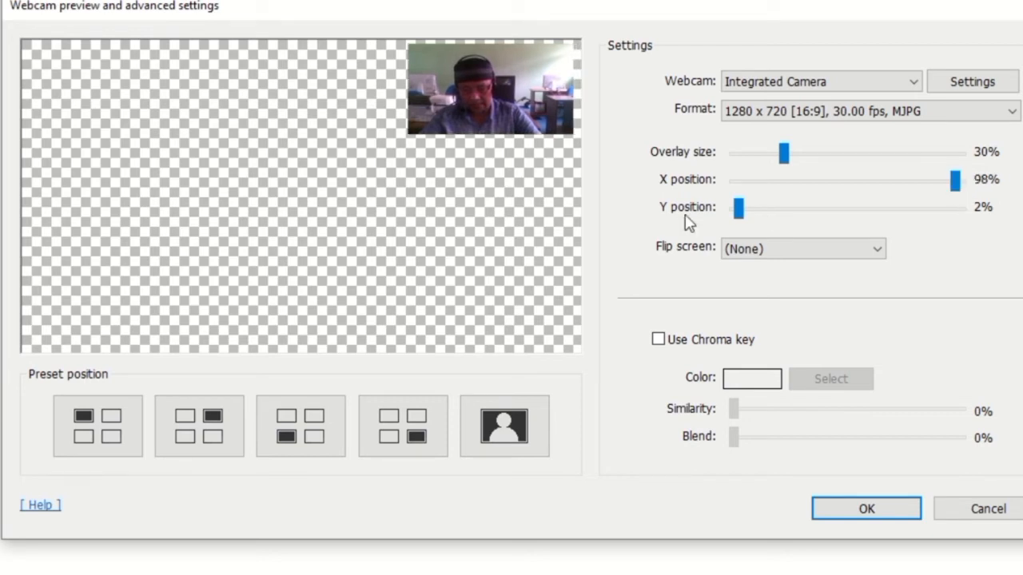
{"action": "mouse_move", "coordinate": [740, 211]}
{"action": "left_mouse_down"}
{"action": "mouse_move", "coordinate": [759, 217]}
{"action": "mouse_move", "coordinate": [730, 221]}
{"action": "mouse_move", "coordinate": [743, 226]}
{"action": "left_mouse_up"}
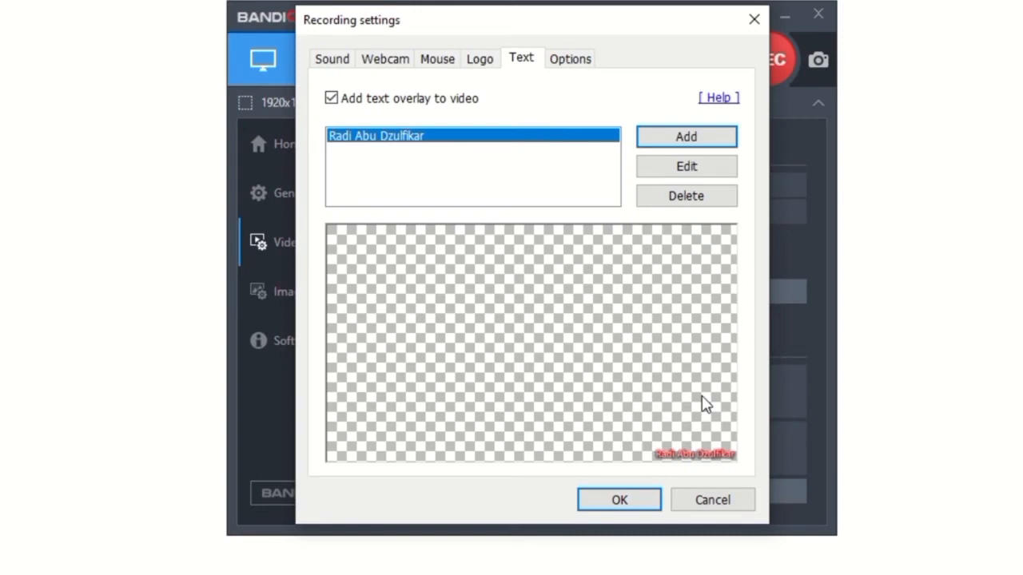
Enable the countdown timer before recording begins and save the recording settings
{"action": "left_click", "coordinate": [570, 60]}
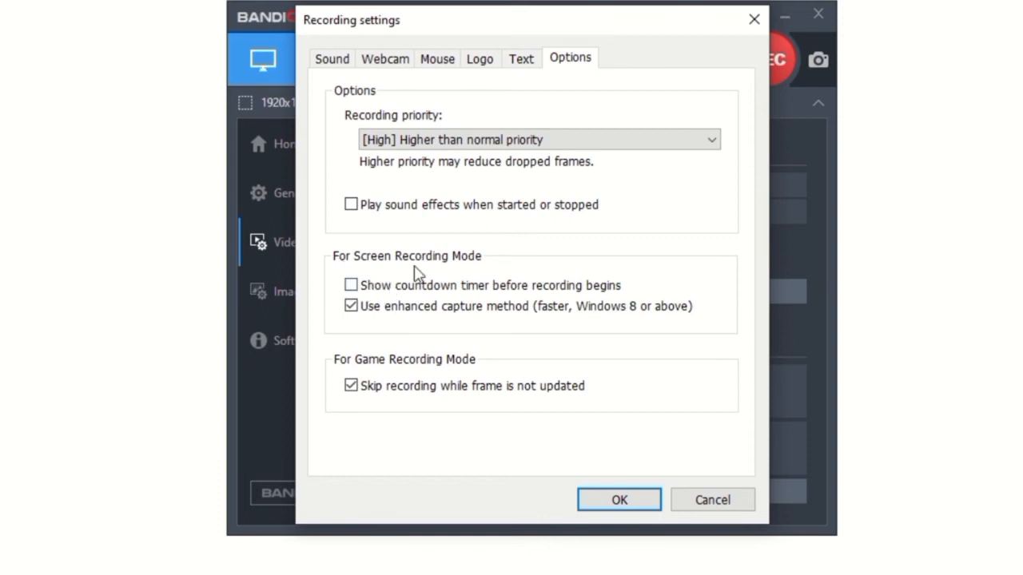
{"action": "left_click", "coordinate": [352, 286]}
{"action": "left_click", "coordinate": [619, 501]}
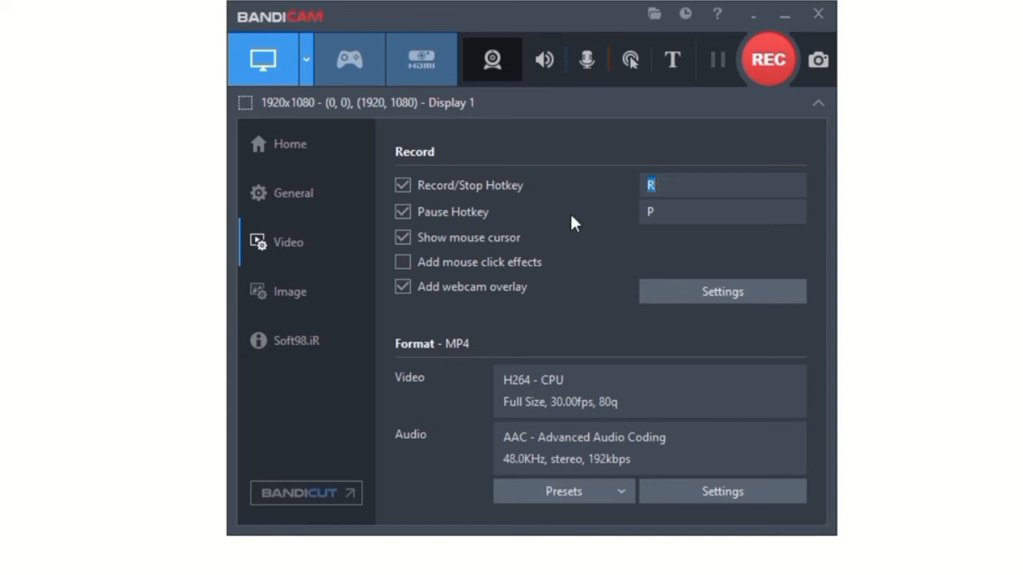
Minimize Bandicam, switch to the PowerPoint presentation and maximize its window
{"action": "left_click", "coordinate": [786, 16]}
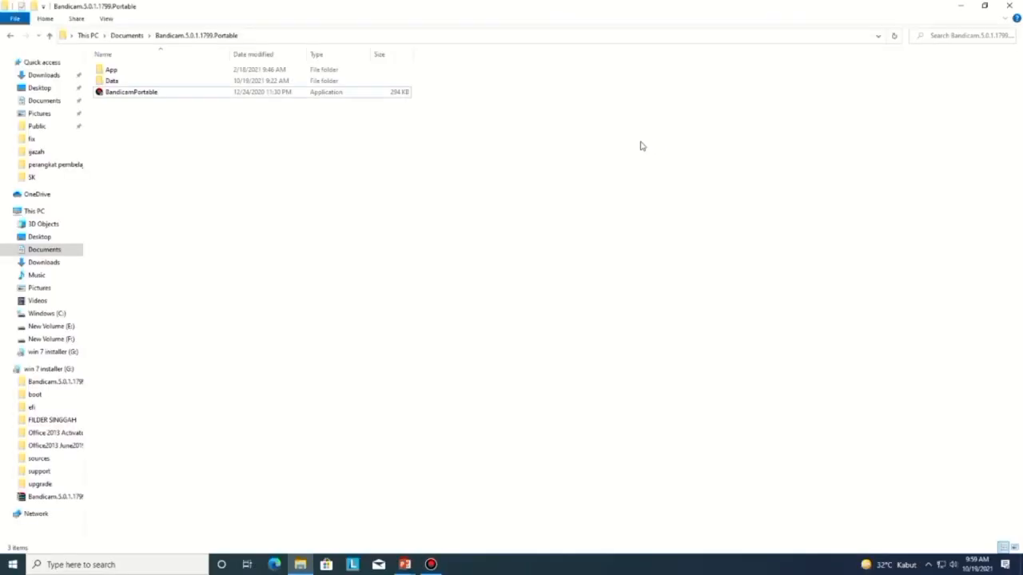
{"action": "left_click", "coordinate": [406, 565]}
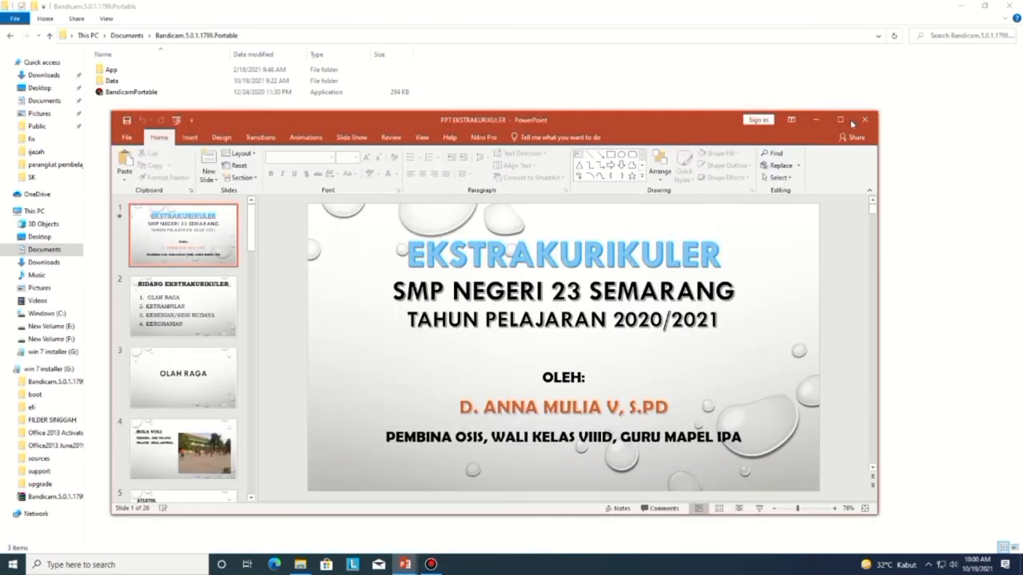
{"action": "left_click", "coordinate": [840, 120]}
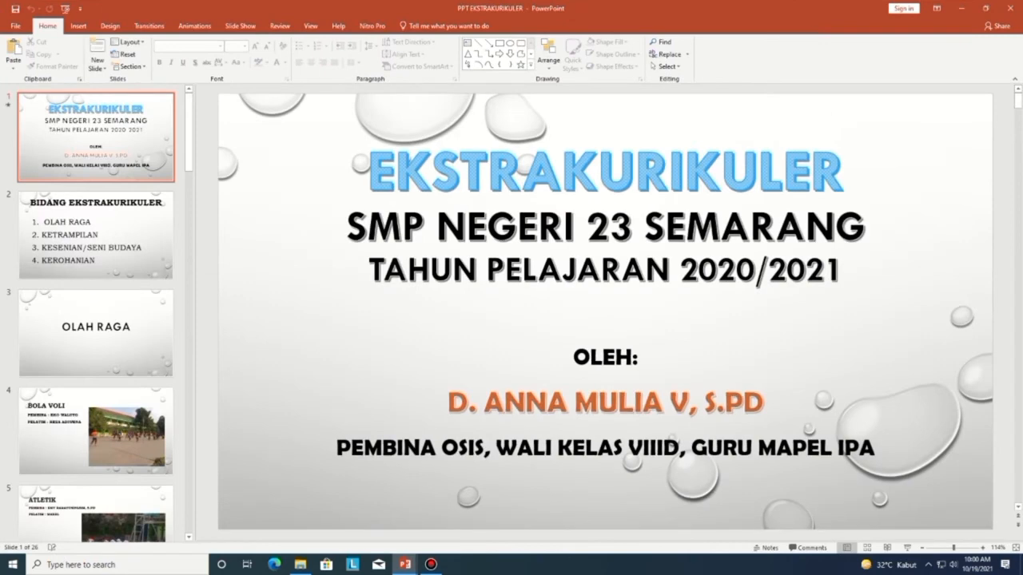